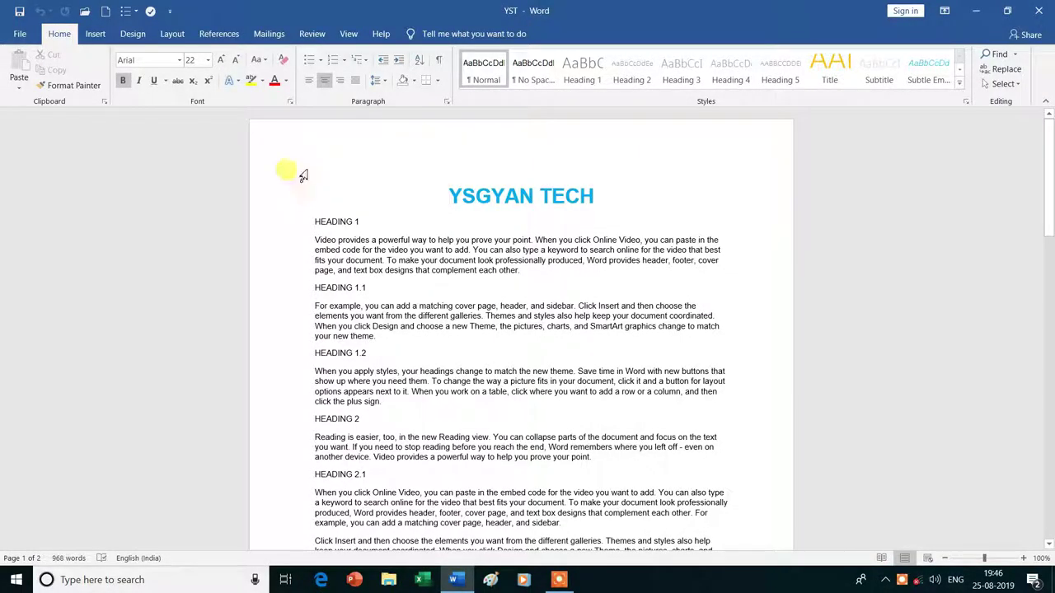
Step: Show the Design tab's formatting options, then select the HEADING 1 line
left_click(132, 39)
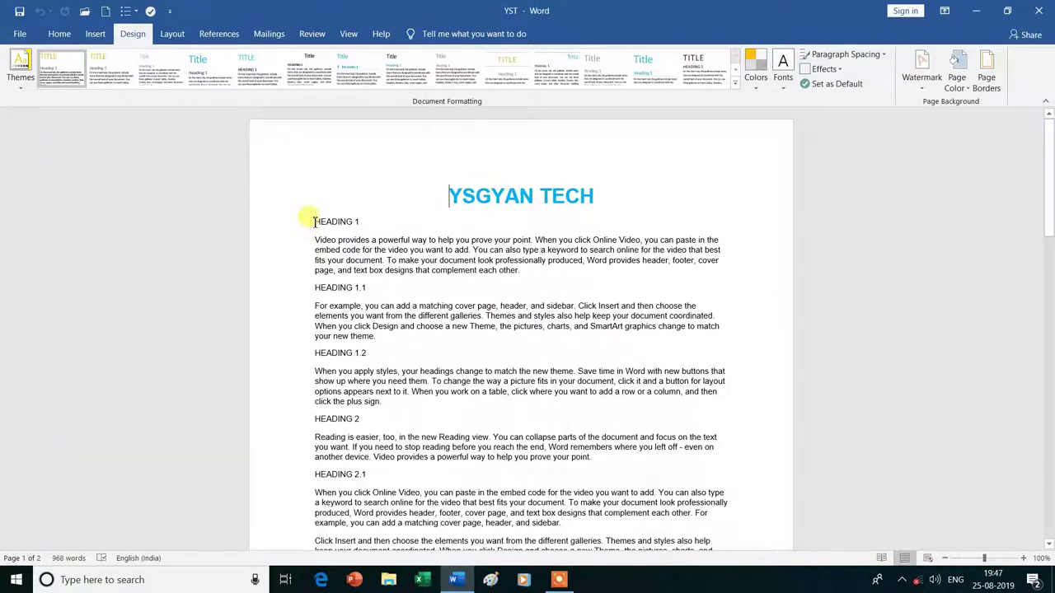
left_click_drag(314, 221, 364, 223)
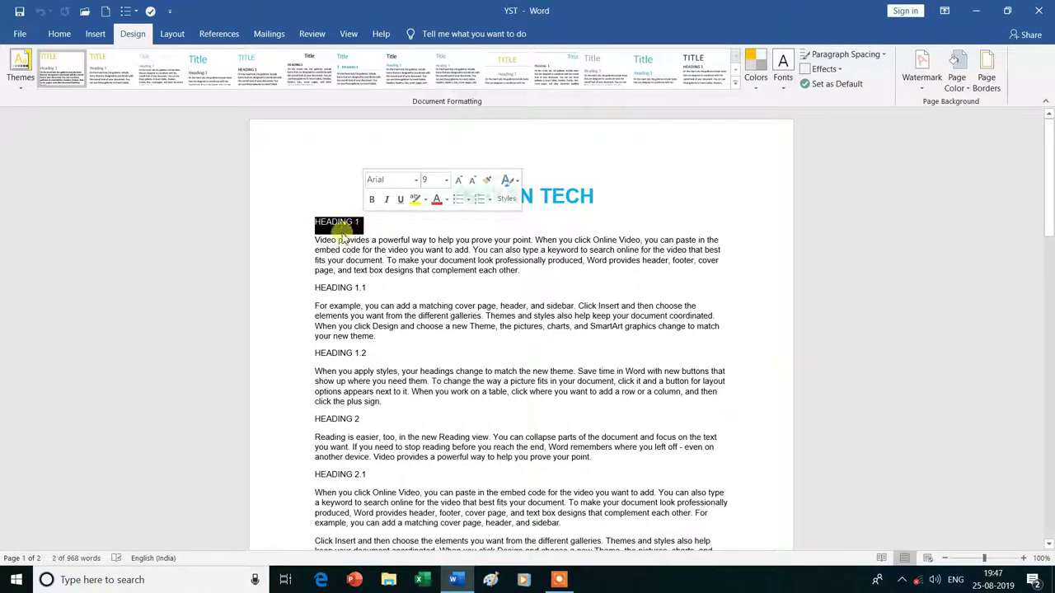
Step: Apply Heading 1 style to HEADING 1, and Heading 2 to HEADING 1.1 and 1.2
left_click(60, 34)
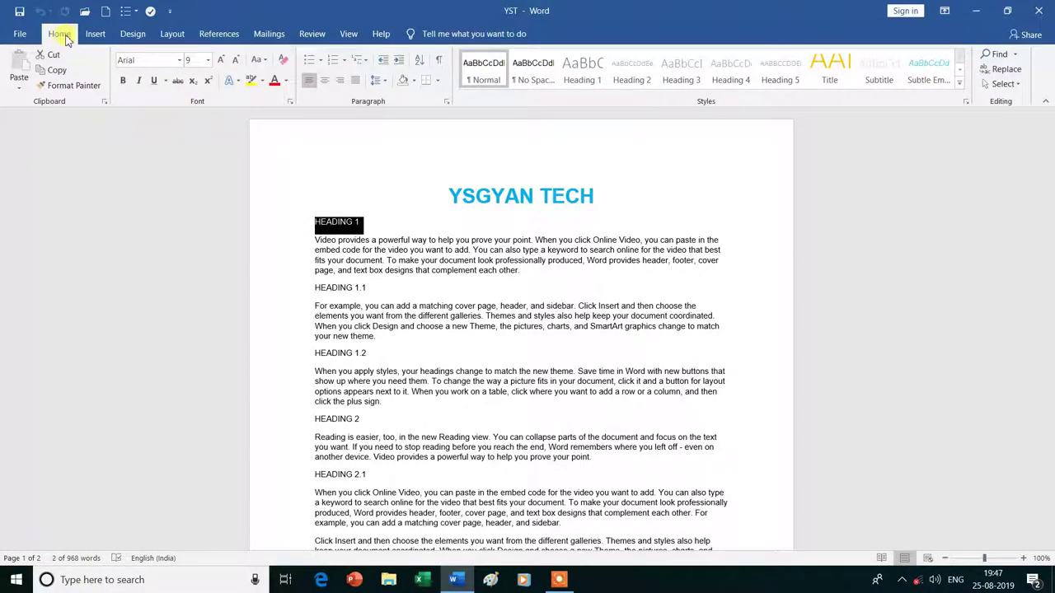
left_click(595, 80)
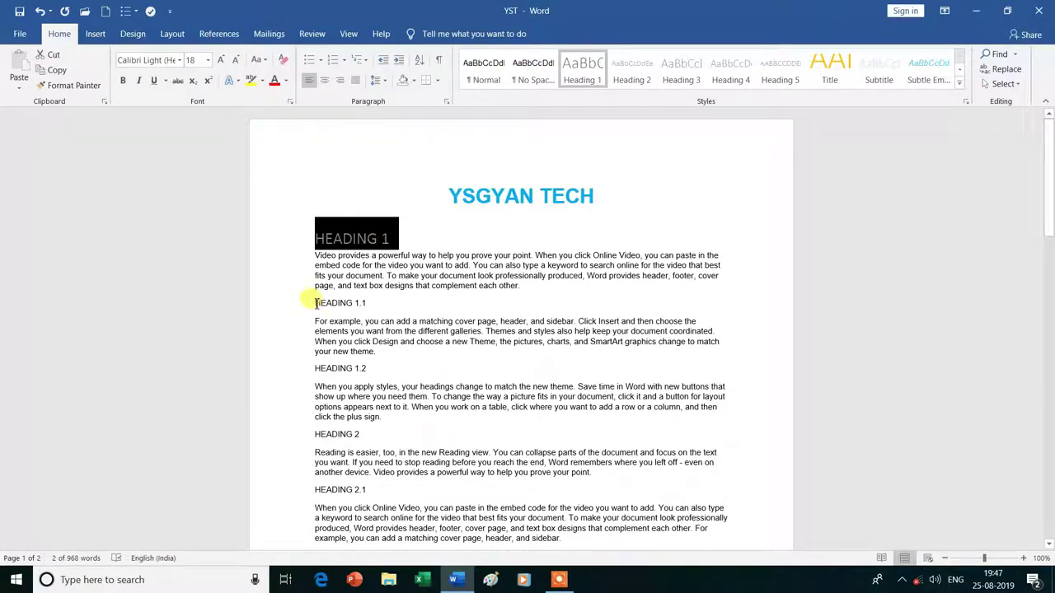
left_click_drag(322, 302, 372, 302)
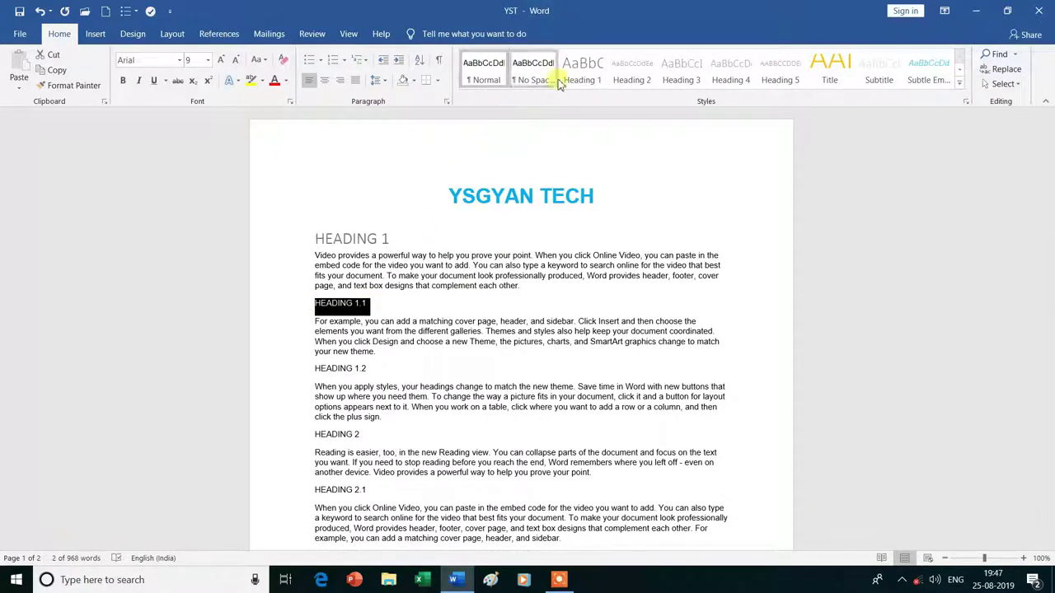
left_click(642, 77)
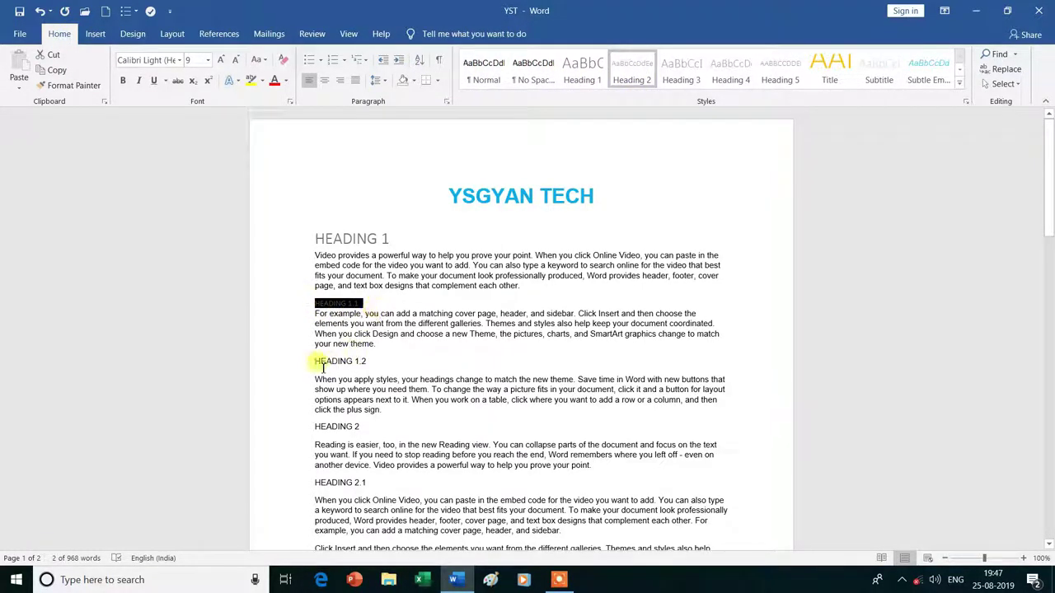
left_click_drag(316, 361, 369, 363)
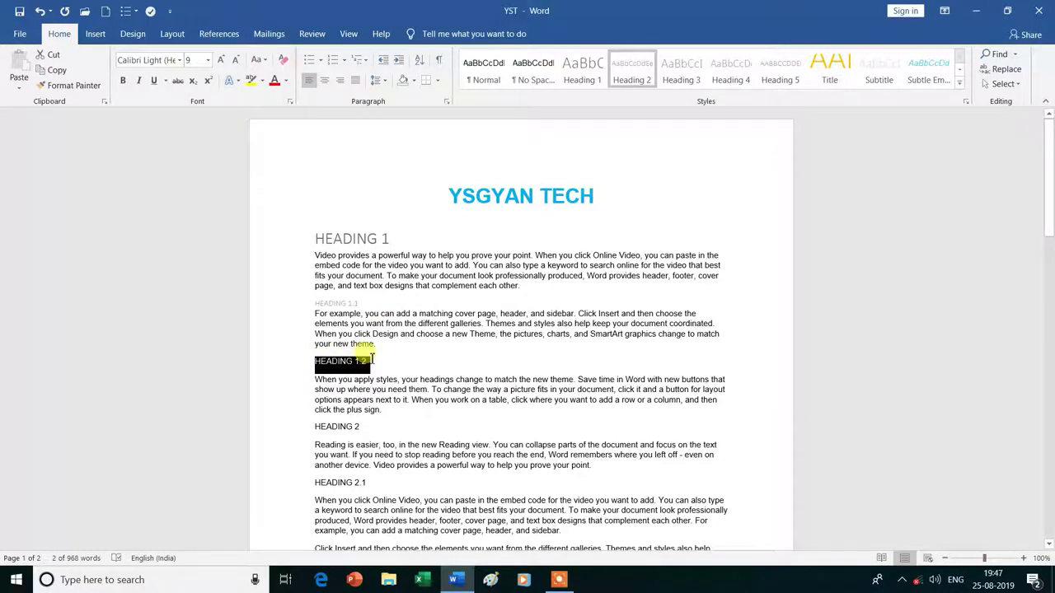
left_click(632, 78)
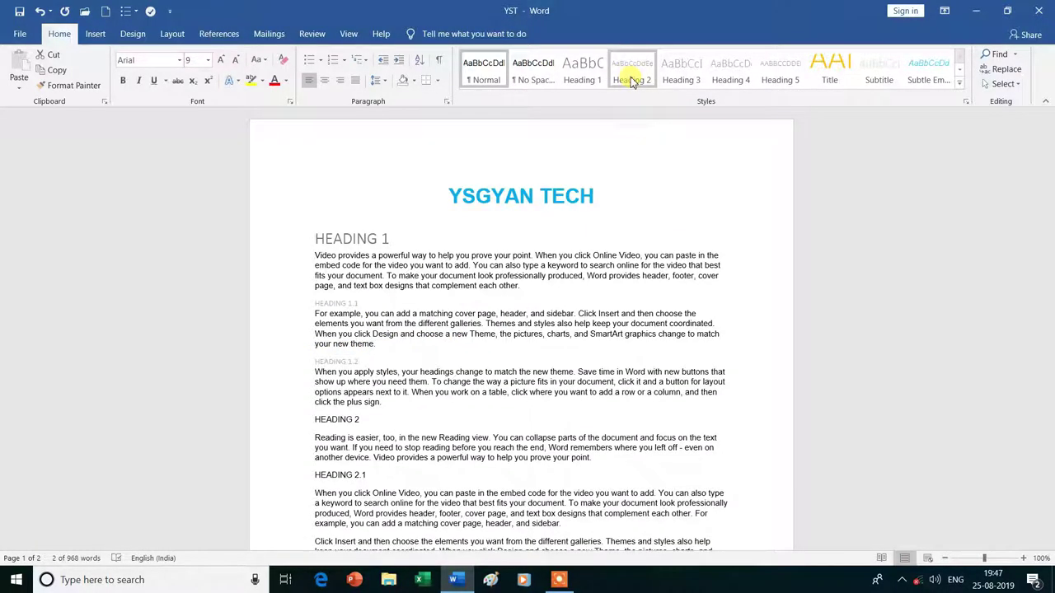
left_click(632, 79)
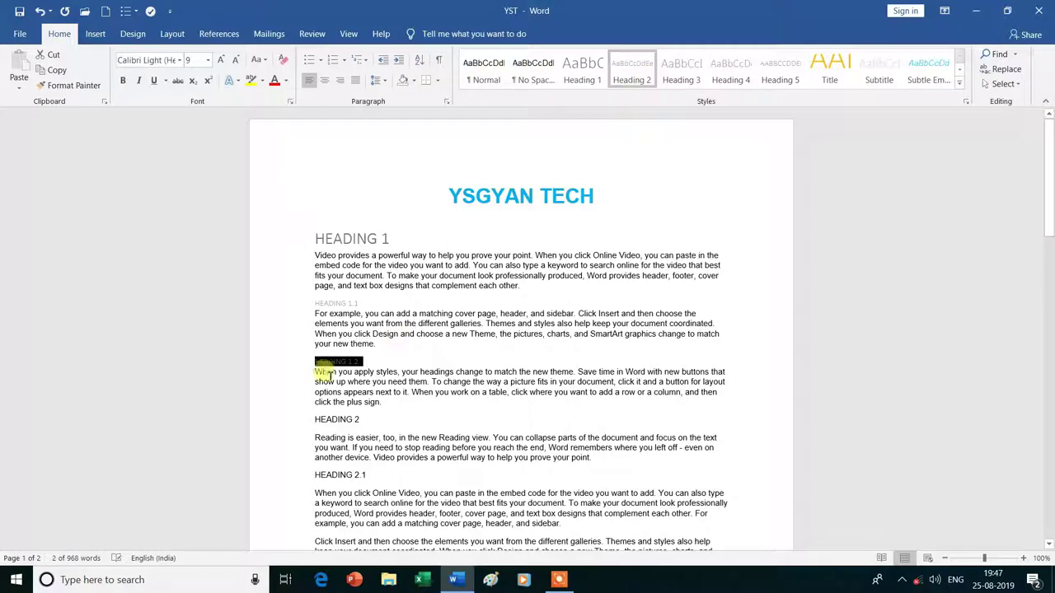
Step: Apply Heading 1 style to HEADING 2 and Heading 2 style to HEADING 2.1
left_click_drag(311, 421, 384, 420)
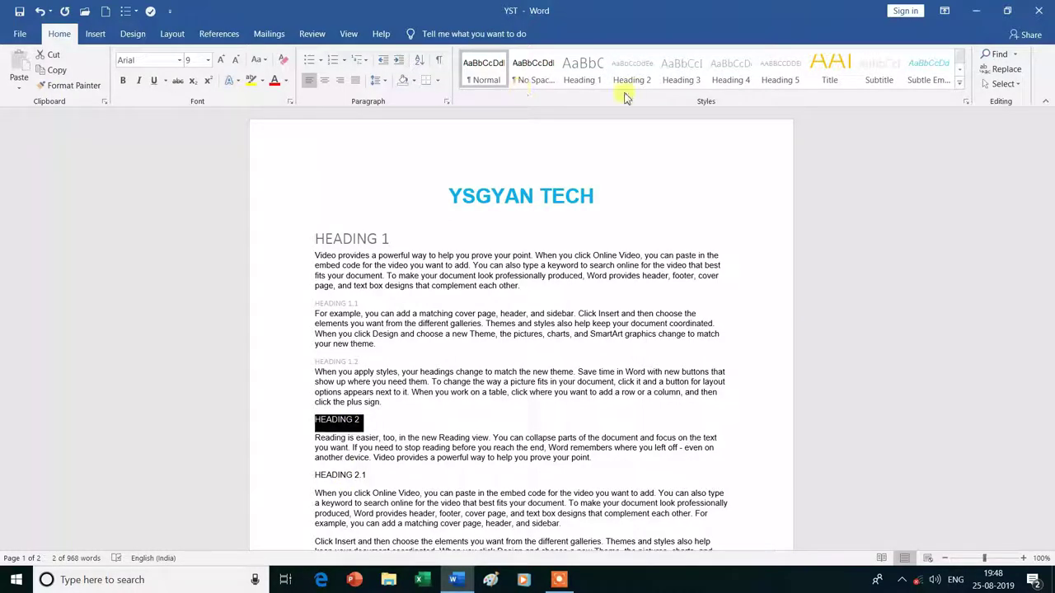
left_click(583, 74)
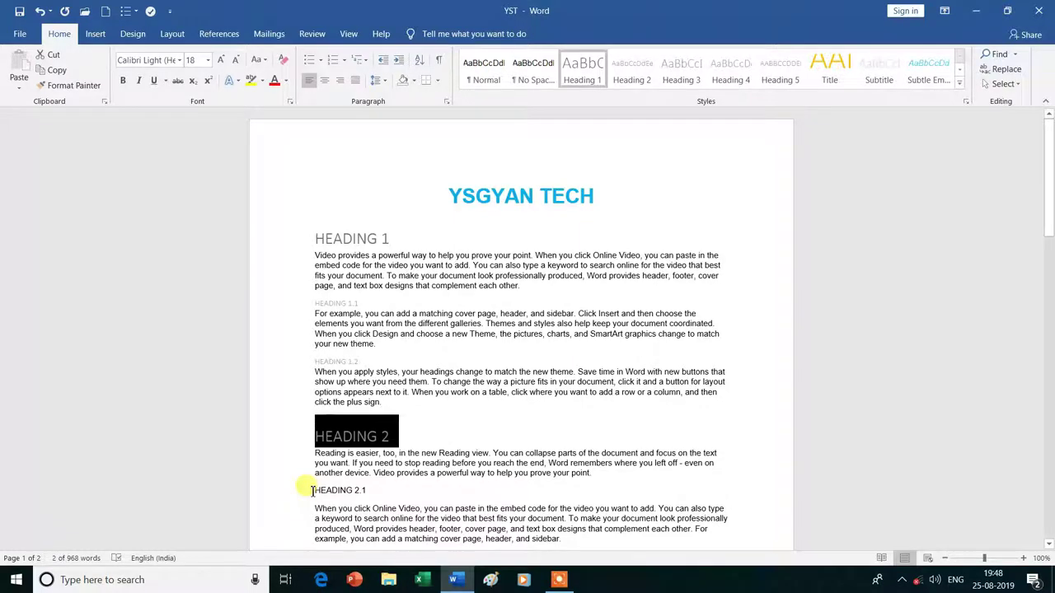
left_click_drag(311, 491, 369, 491)
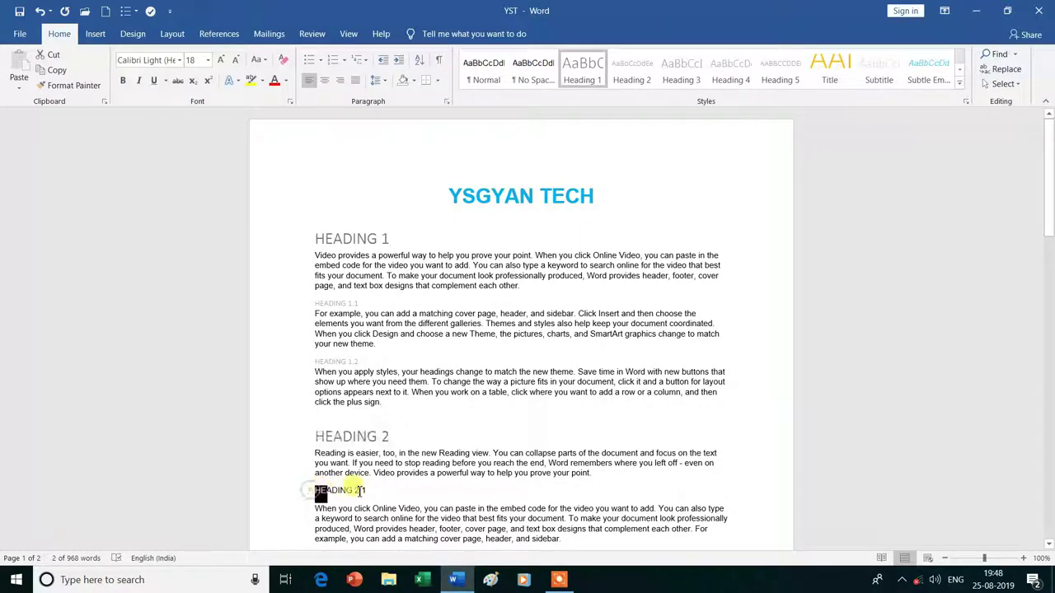
left_click(633, 79)
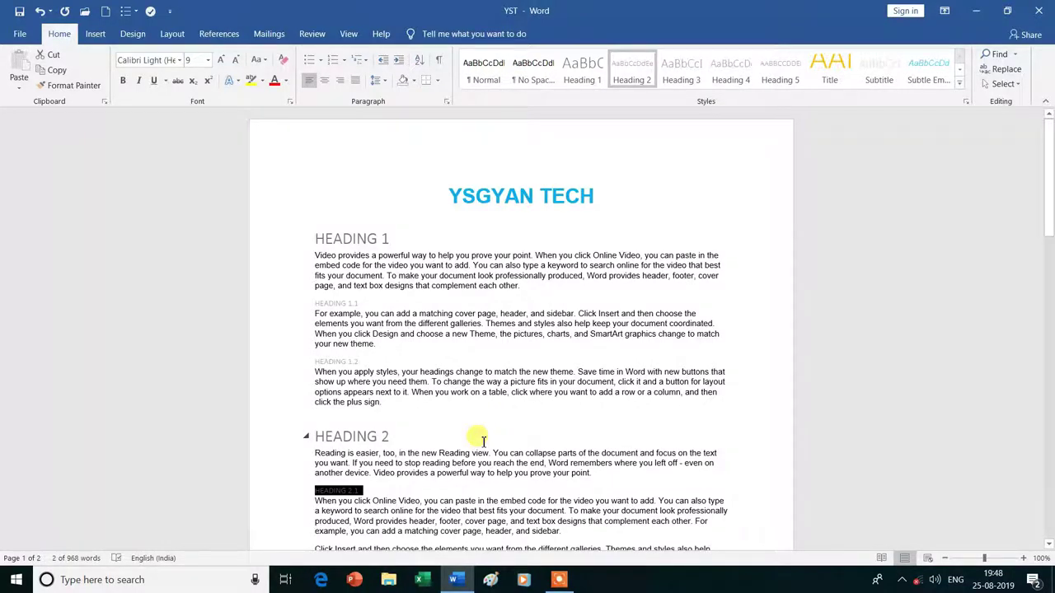
left_click(549, 288)
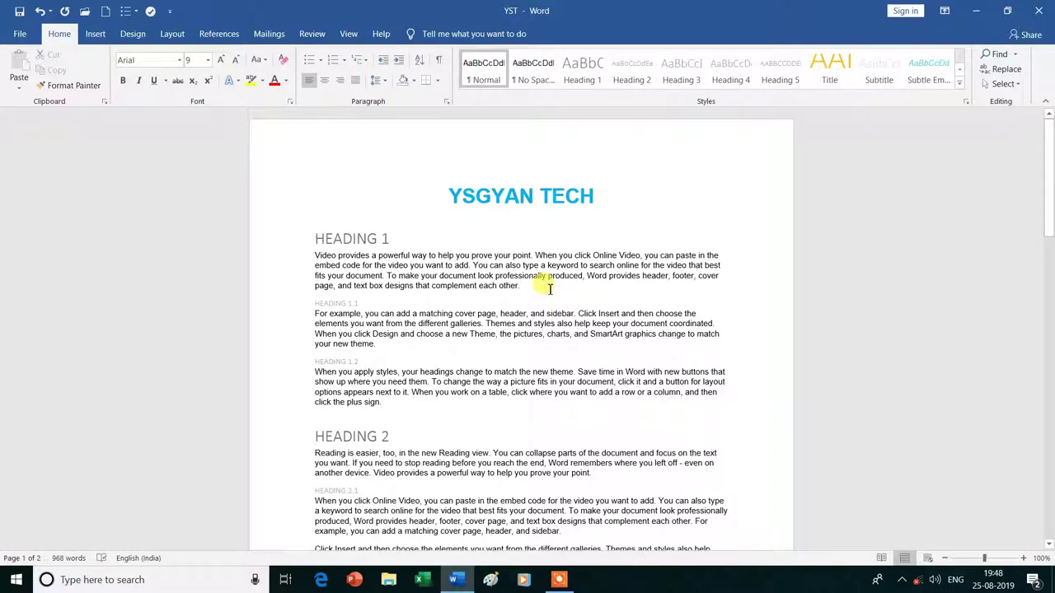
left_click(97, 34)
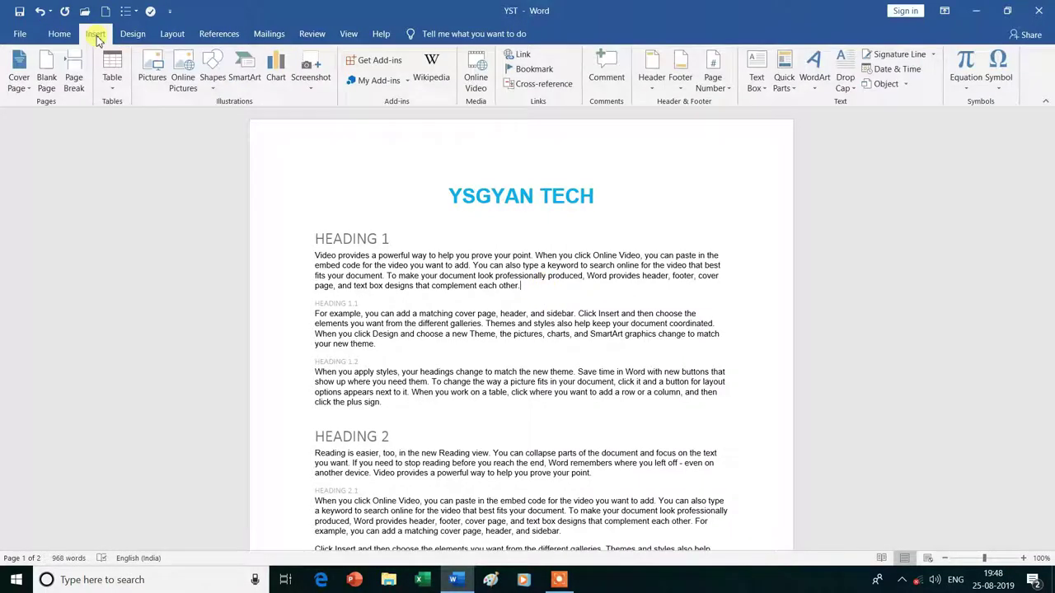
Step: Draw a small oval shape below the first paragraph and make it slightly taller
left_click(212, 78)
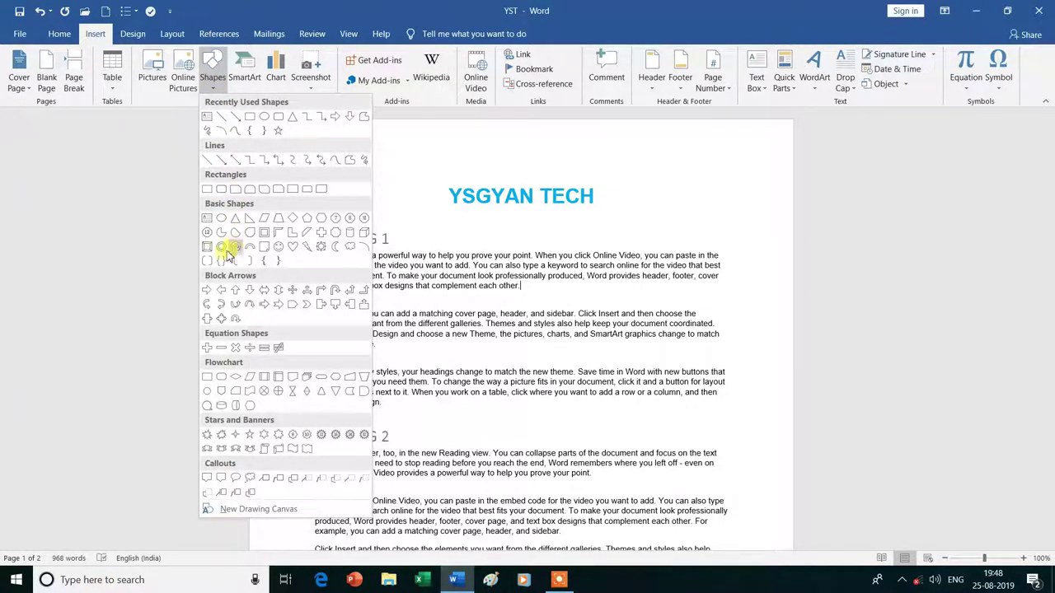
left_click(208, 235)
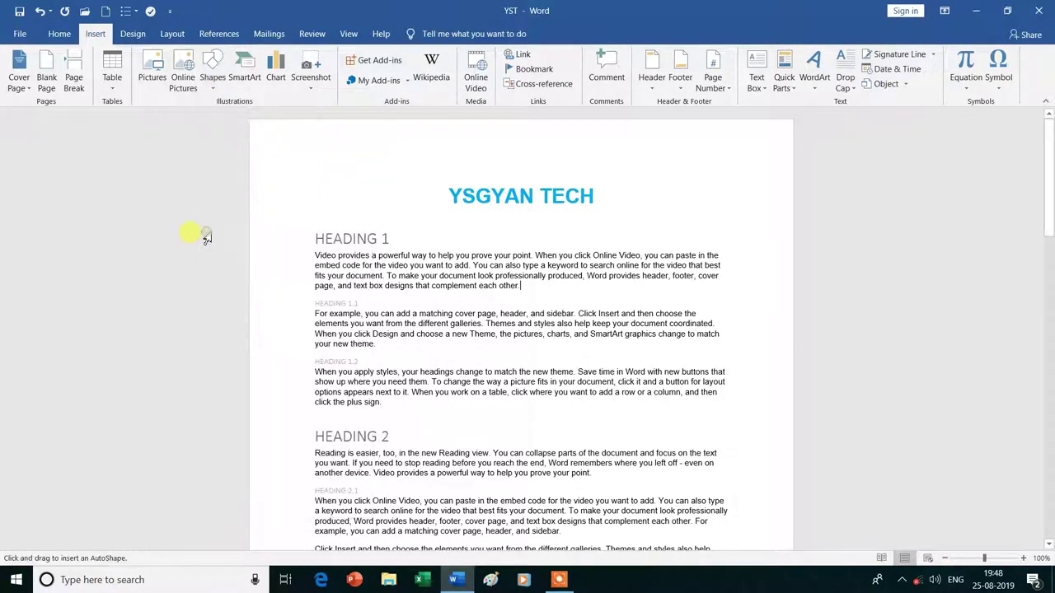
left_click_drag(557, 290, 617, 309)
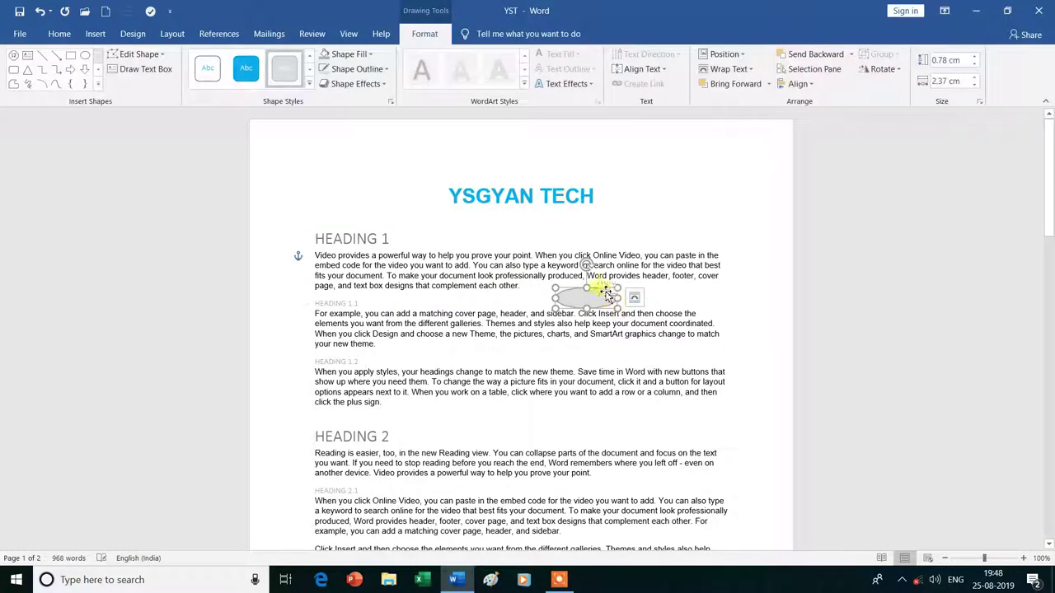
left_click_drag(586, 280, 589, 286)
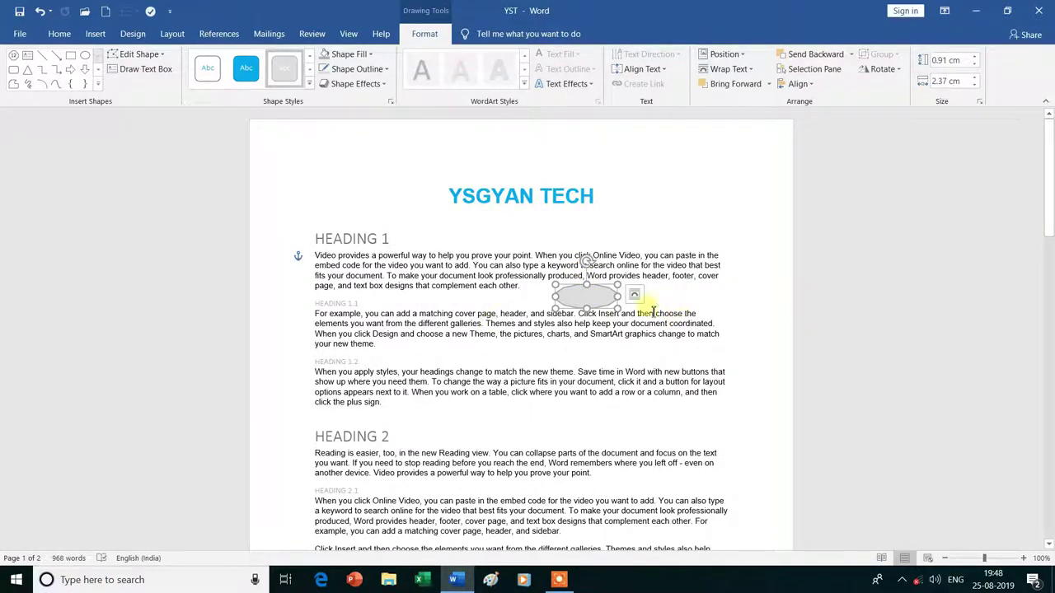
mouse_move(336, 303)
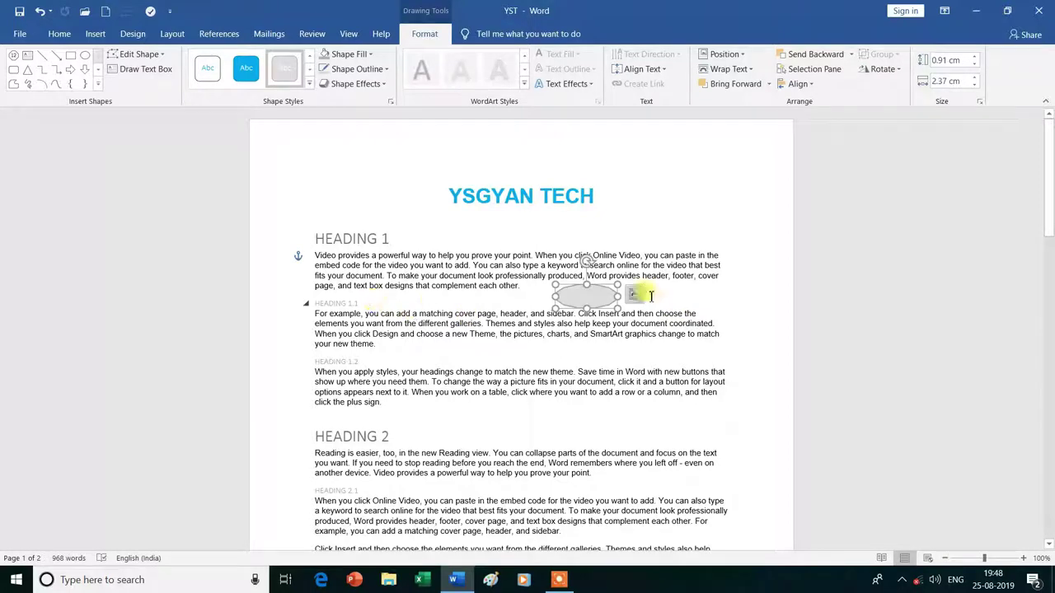
left_click(670, 297)
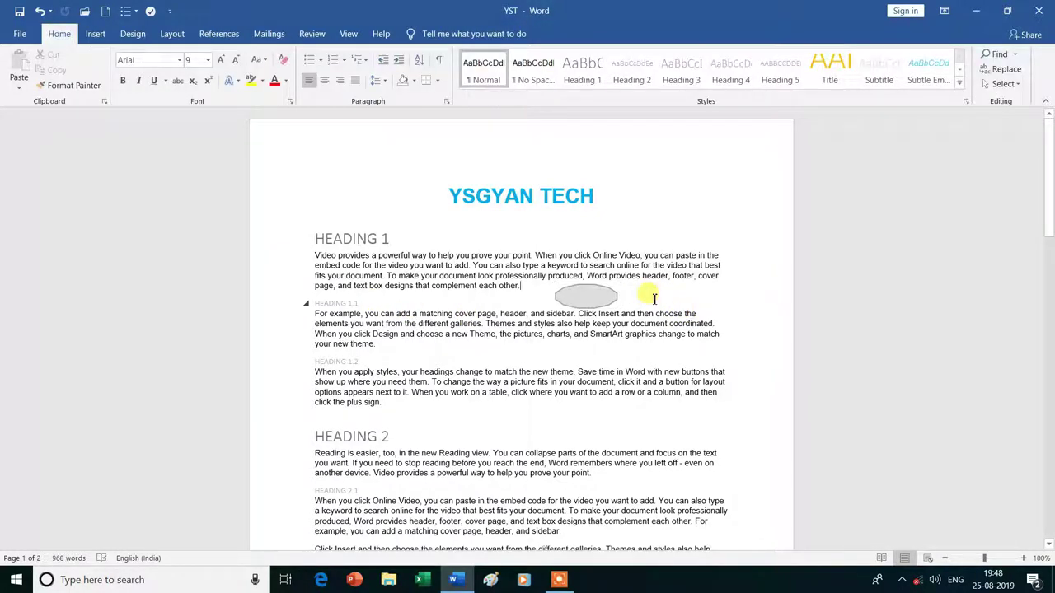
Step: Add empty lines below HEADING 1.1 and after the 'your new theme.' paragraph, shifting the oval right
left_click(671, 302)
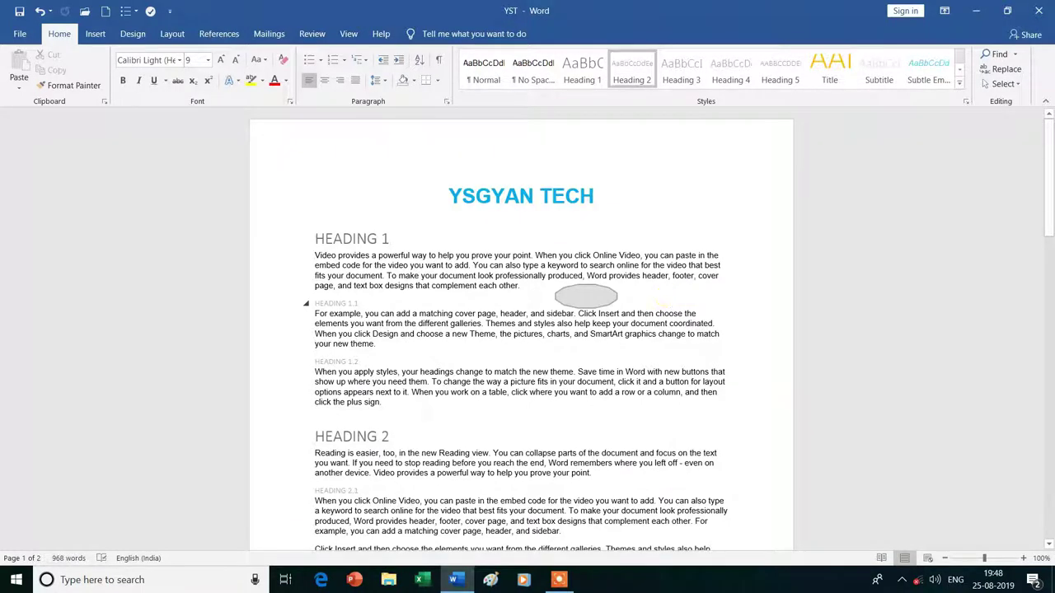
key("Return")
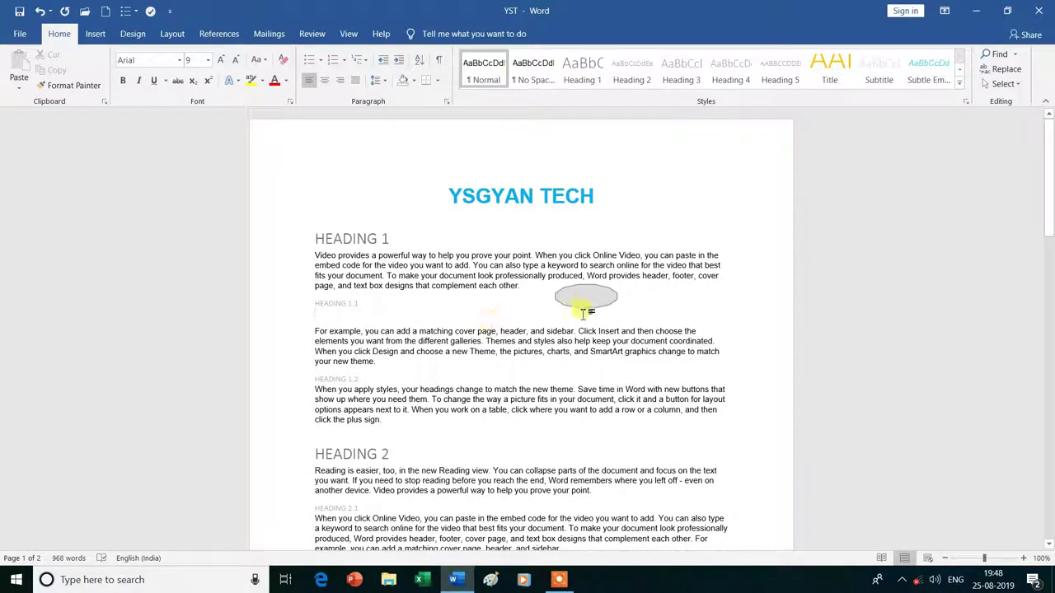
left_click_drag(595, 297, 647, 305)
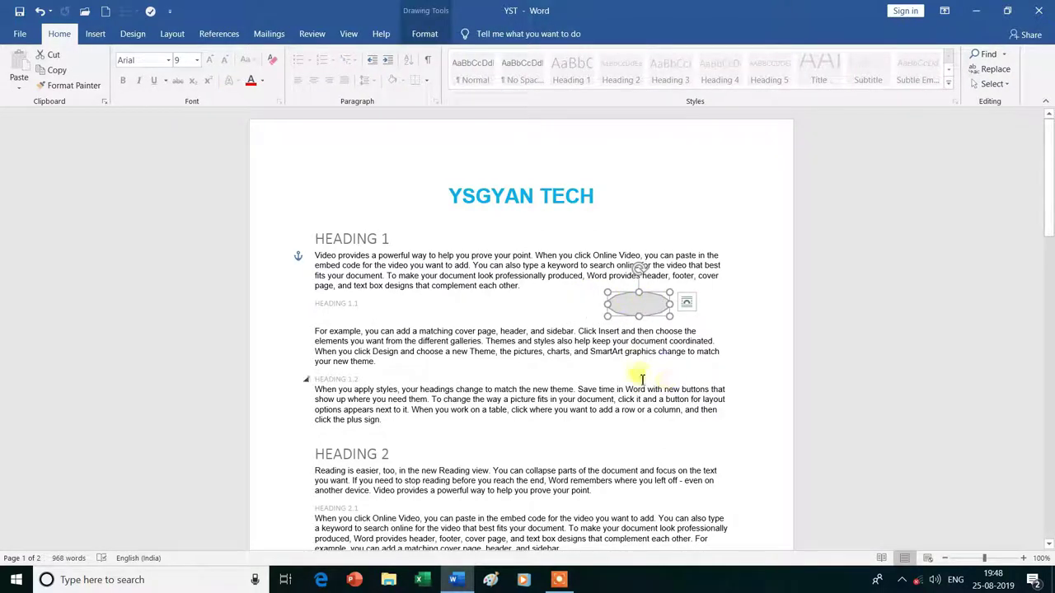
left_click(381, 364)
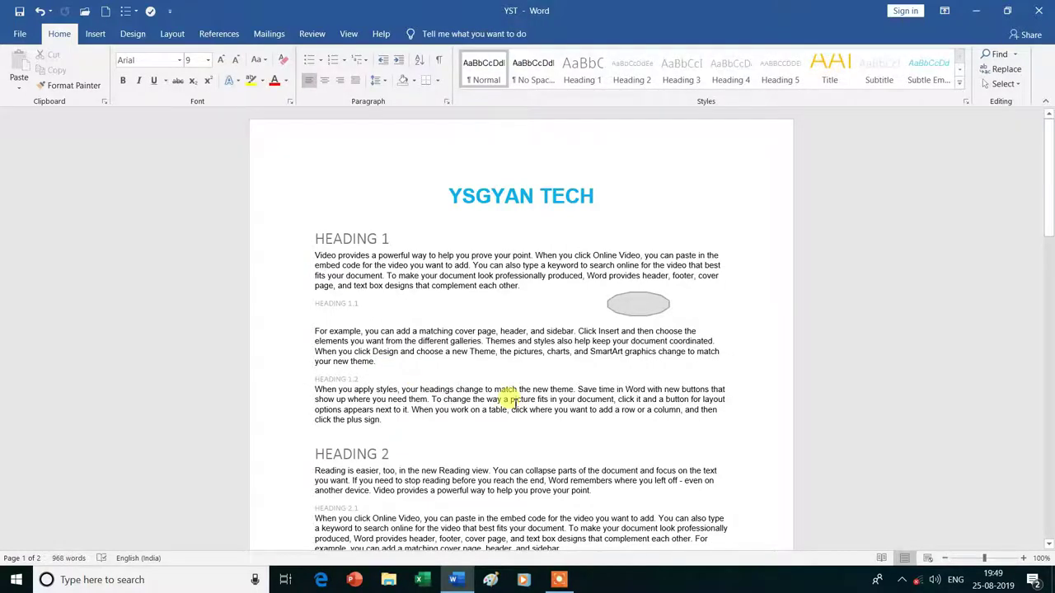
key("Return")
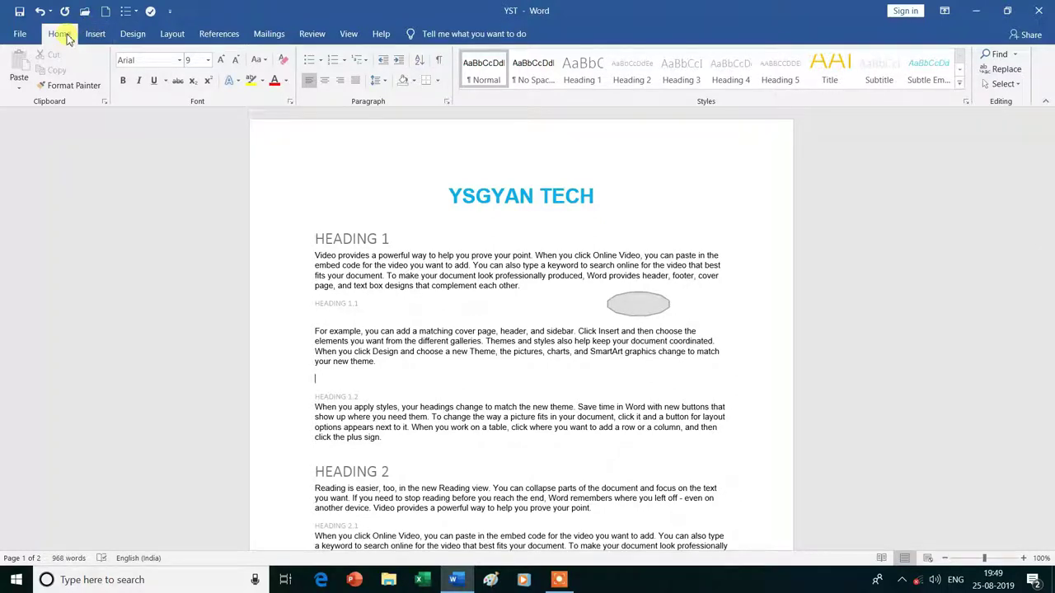
left_click(92, 33)
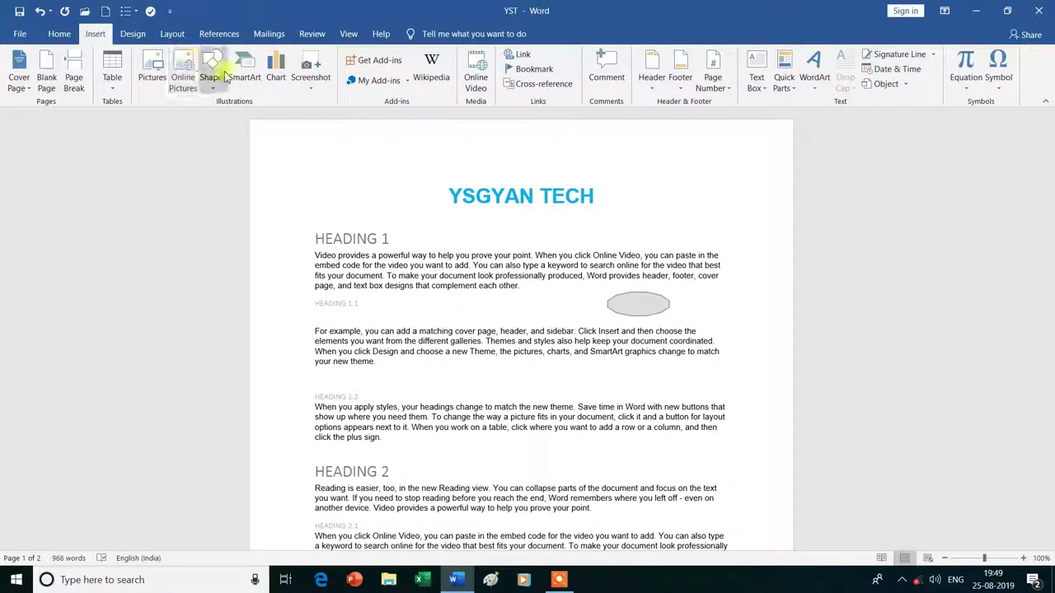
Step: Insert an Alternating Hexagons SmartArt graphic on the blank line
left_click(249, 78)
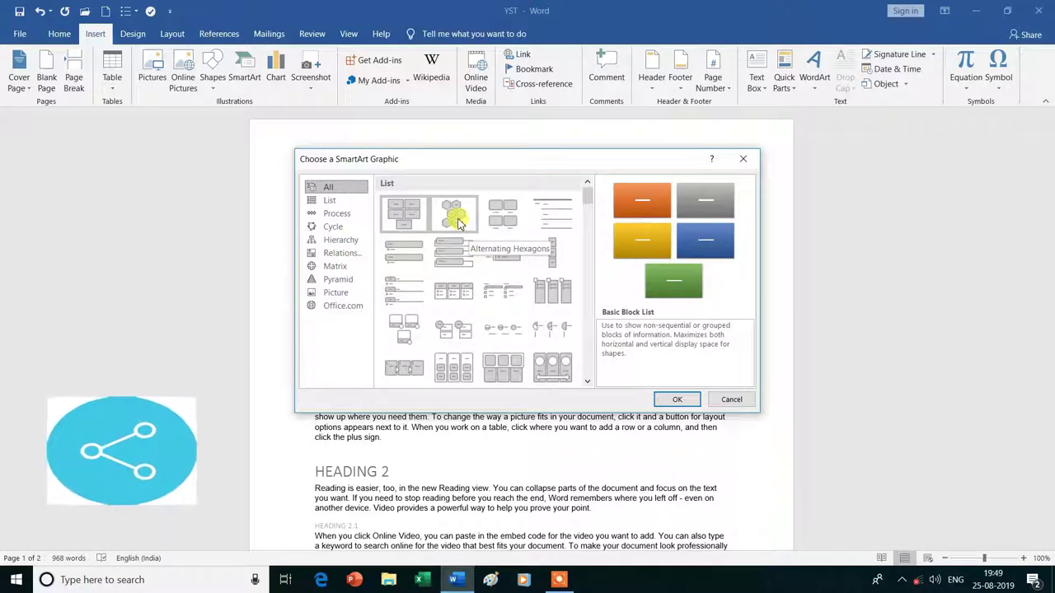
left_click(457, 219)
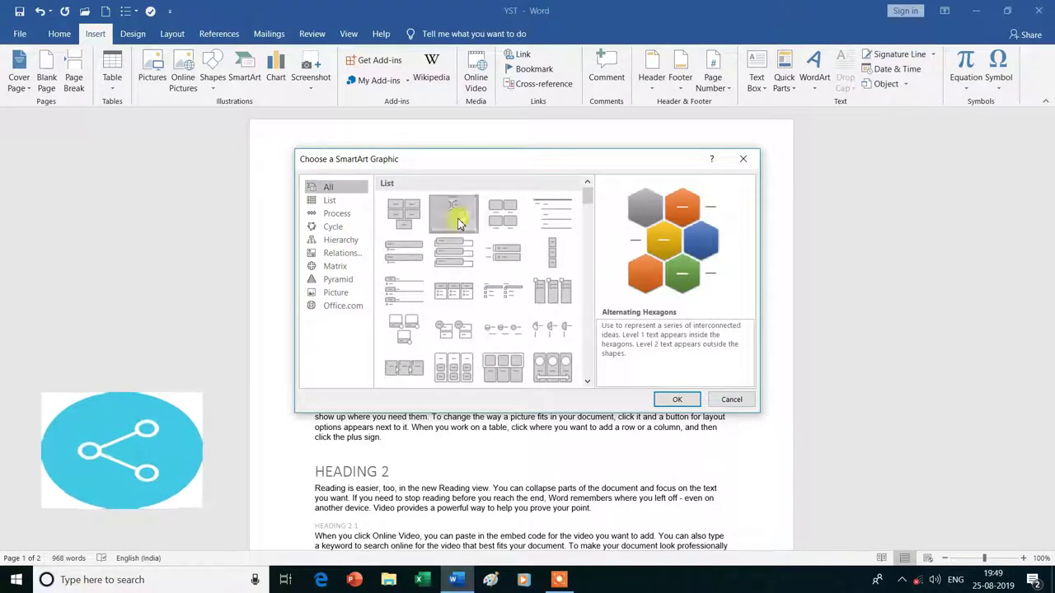
left_click(676, 399)
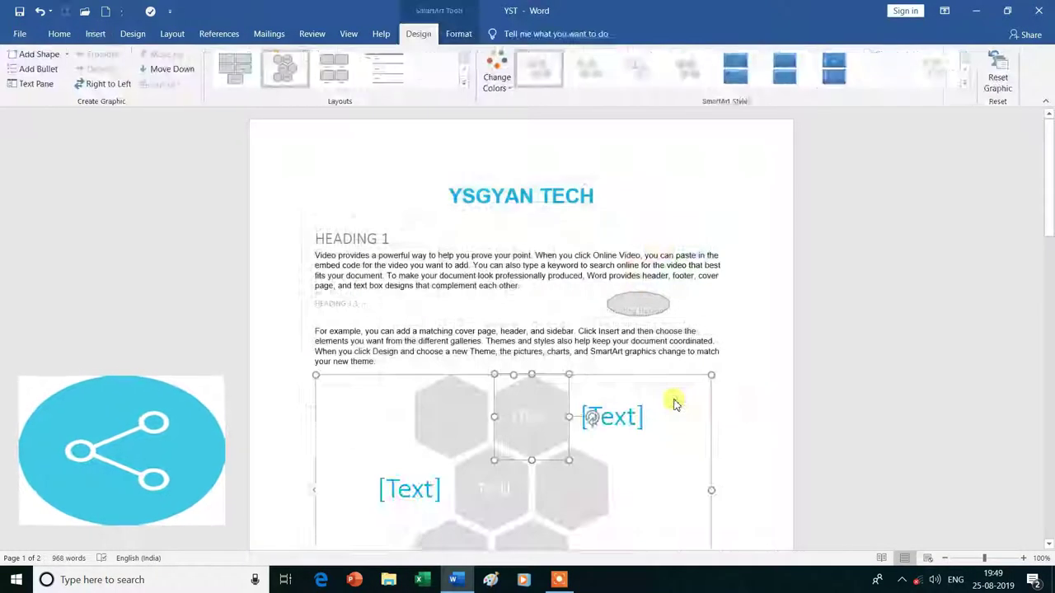
scroll(650, 437, "down", 3)
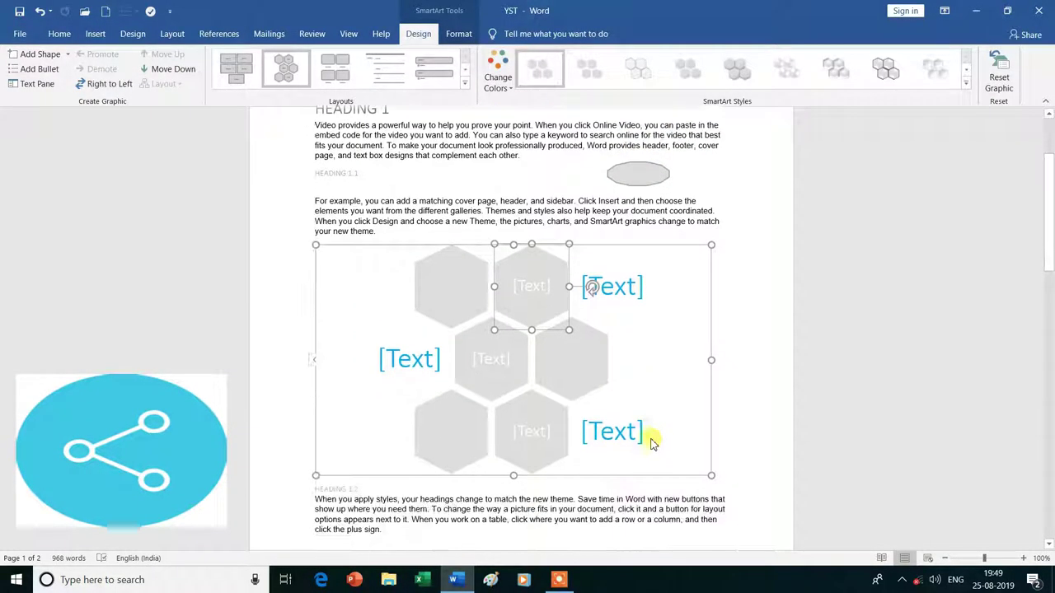
Step: Shrink the hexagon graphic to a small size by dragging its corner
mouse_move(315, 474)
left_mouse_down()
mouse_move(449, 354)
mouse_move(502, 287)
left_mouse_up()
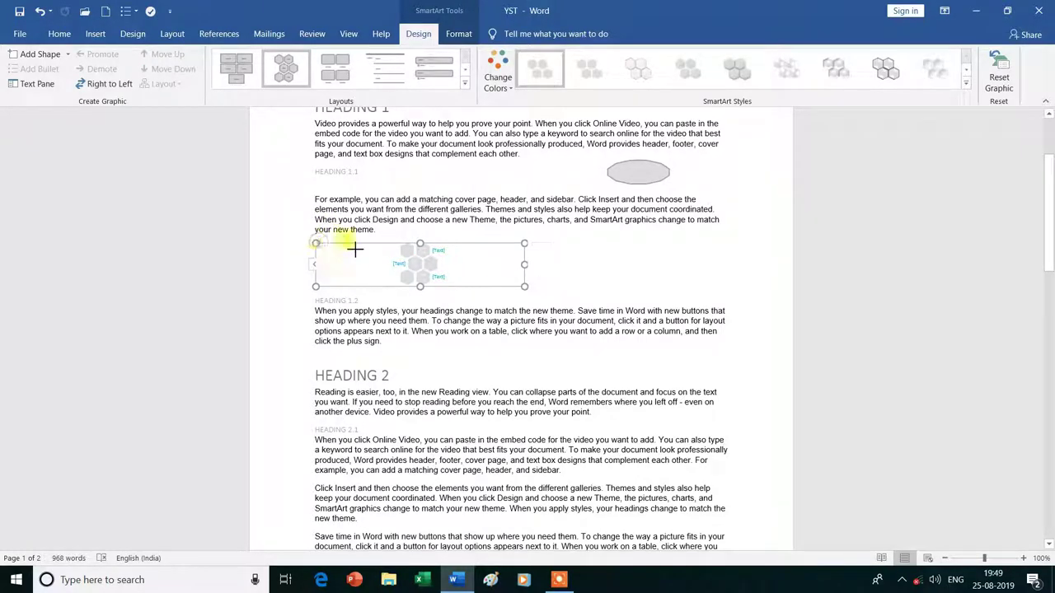
left_click_drag(315, 242, 439, 255)
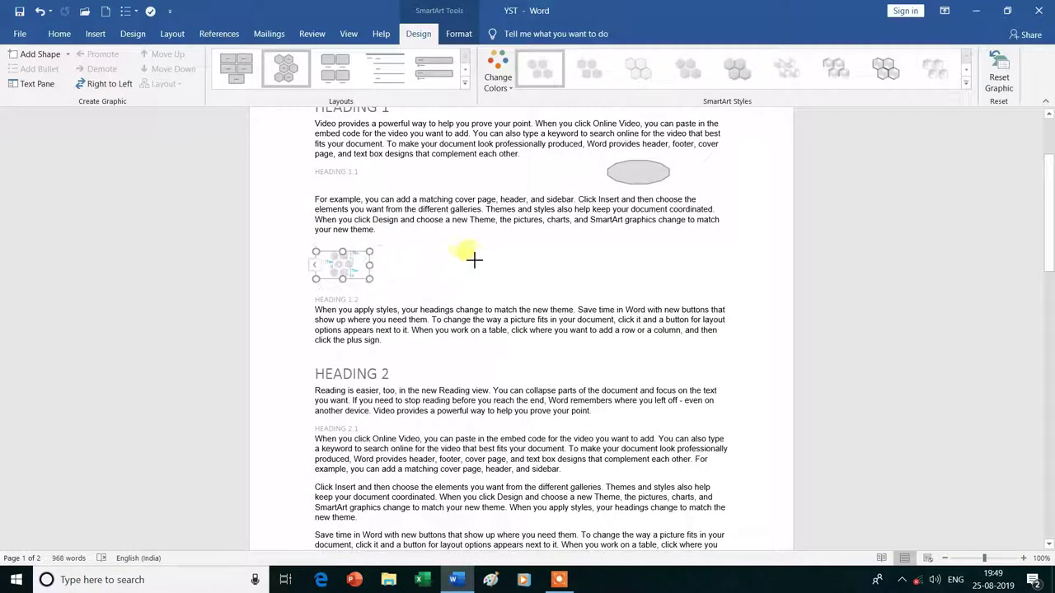
mouse_move(439, 255)
left_mouse_down()
mouse_move(403, 259)
mouse_move(374, 245)
left_mouse_up()
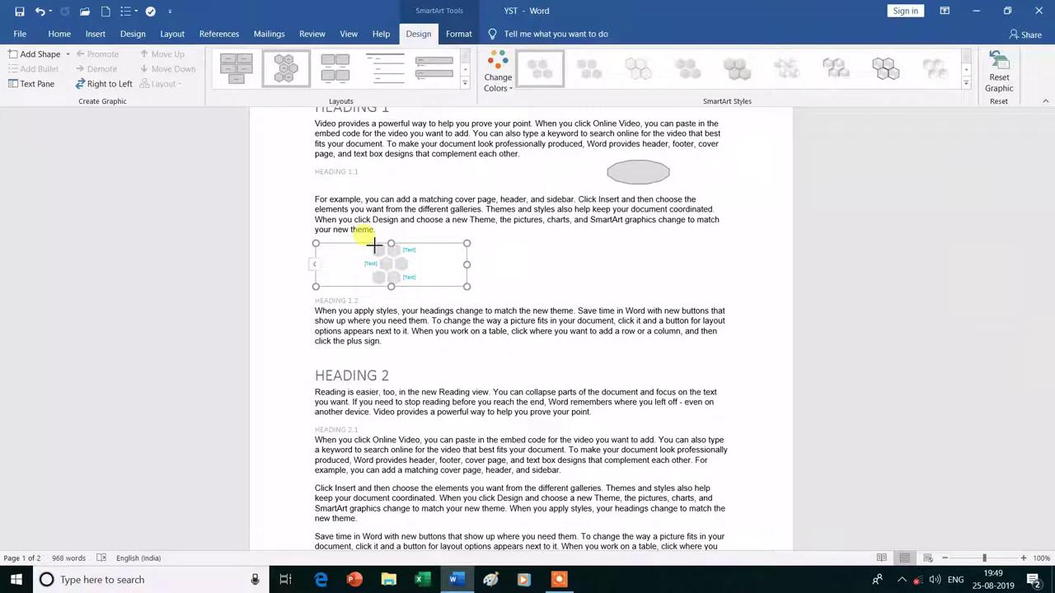
left_click_drag(374, 245, 374, 245)
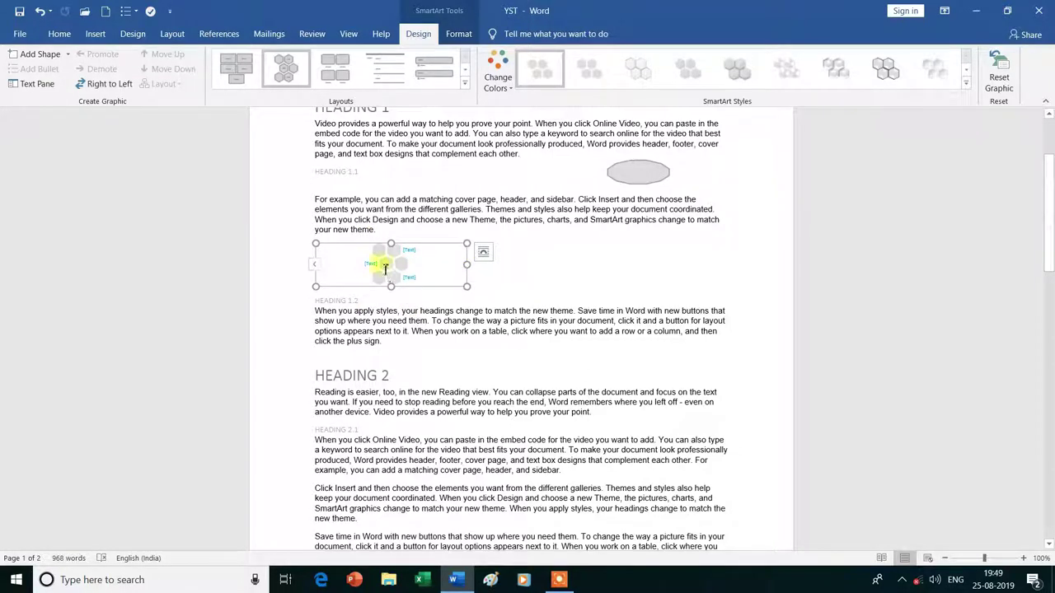
left_click(555, 274)
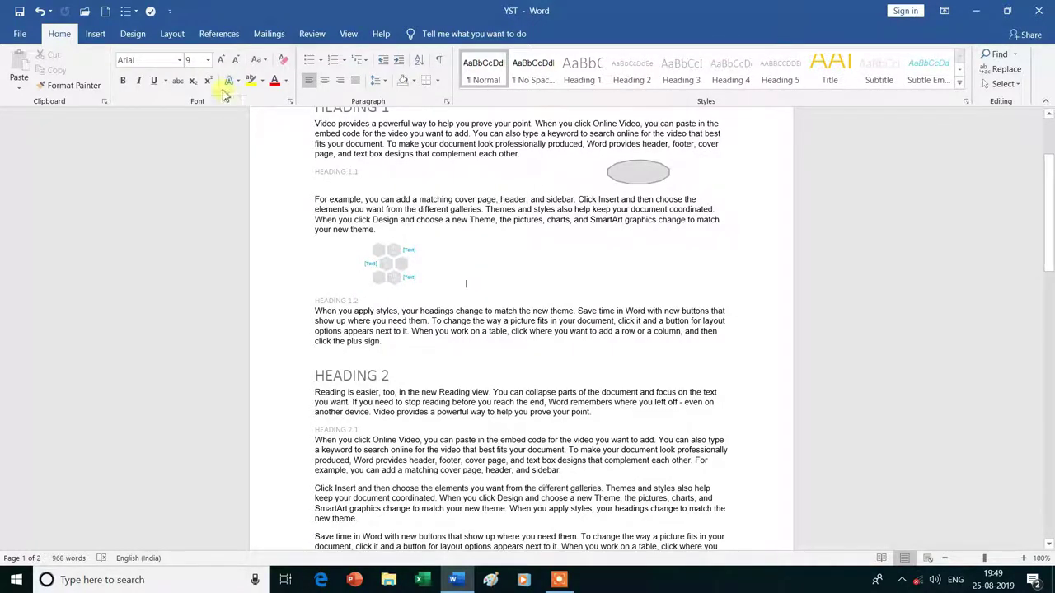
left_click(132, 35)
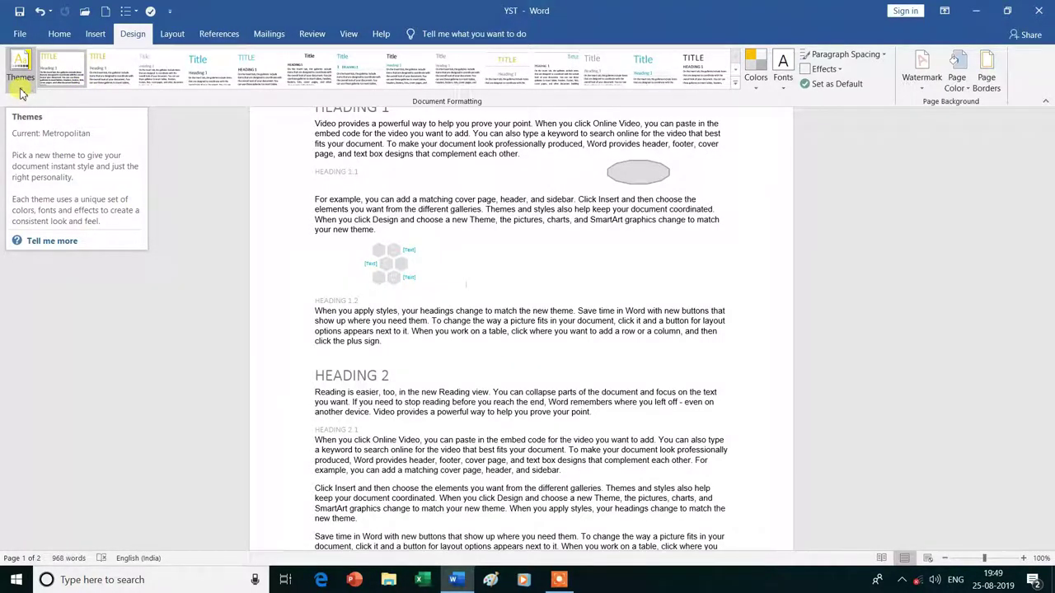
Step: Choose the Circuit theme from the Themes list
left_click(22, 93)
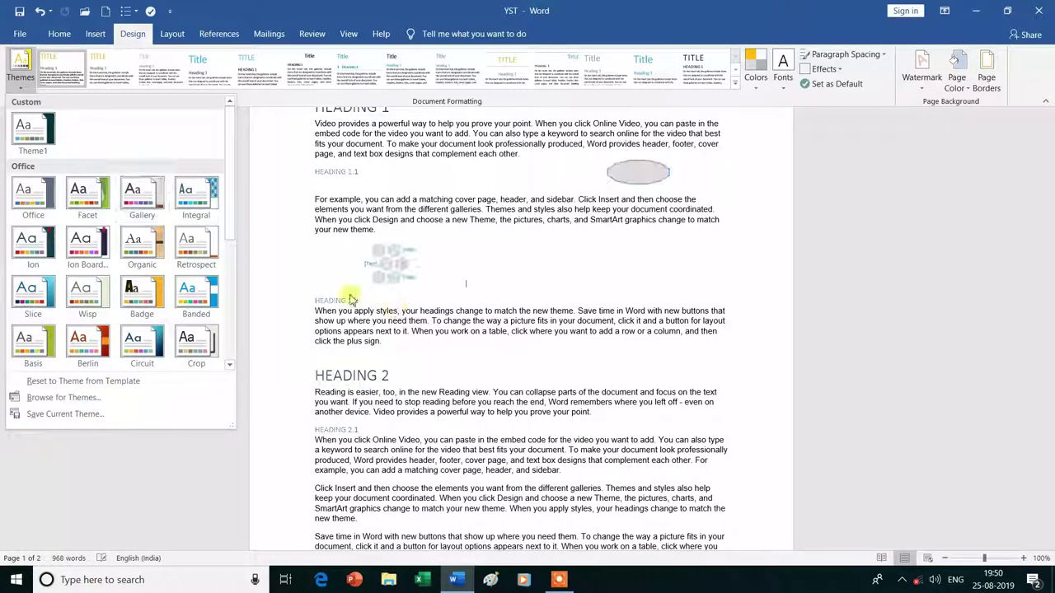
left_click(297, 264)
scroll(313, 266, "up", 2)
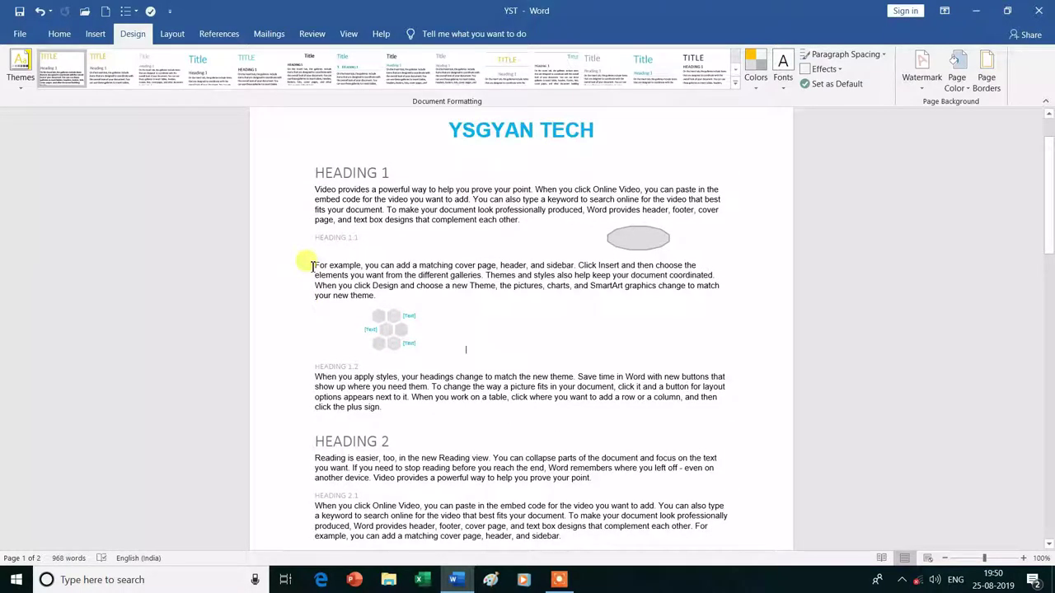
left_click(21, 70)
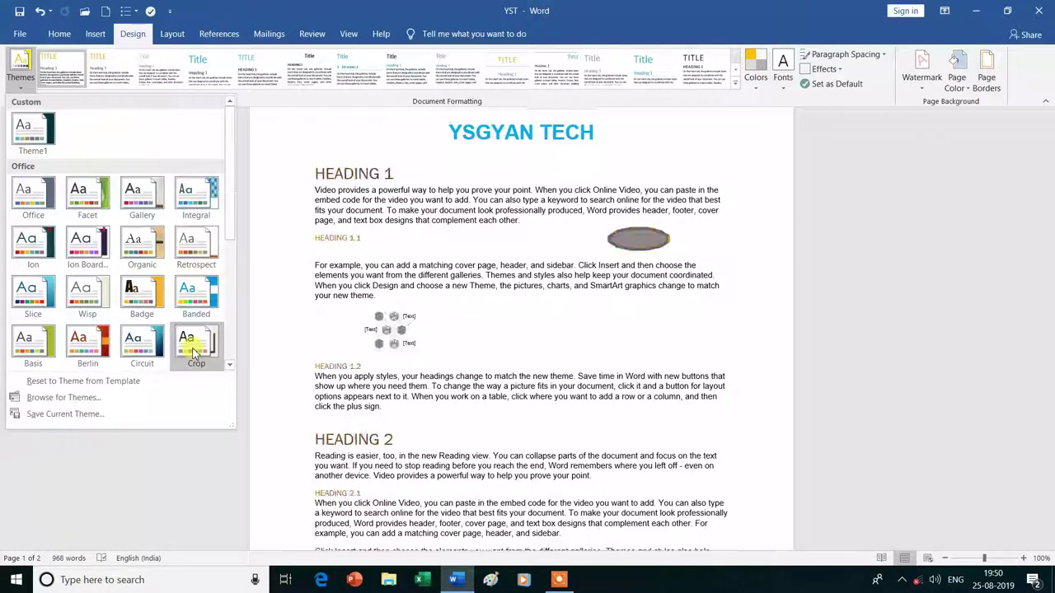
left_click(145, 346)
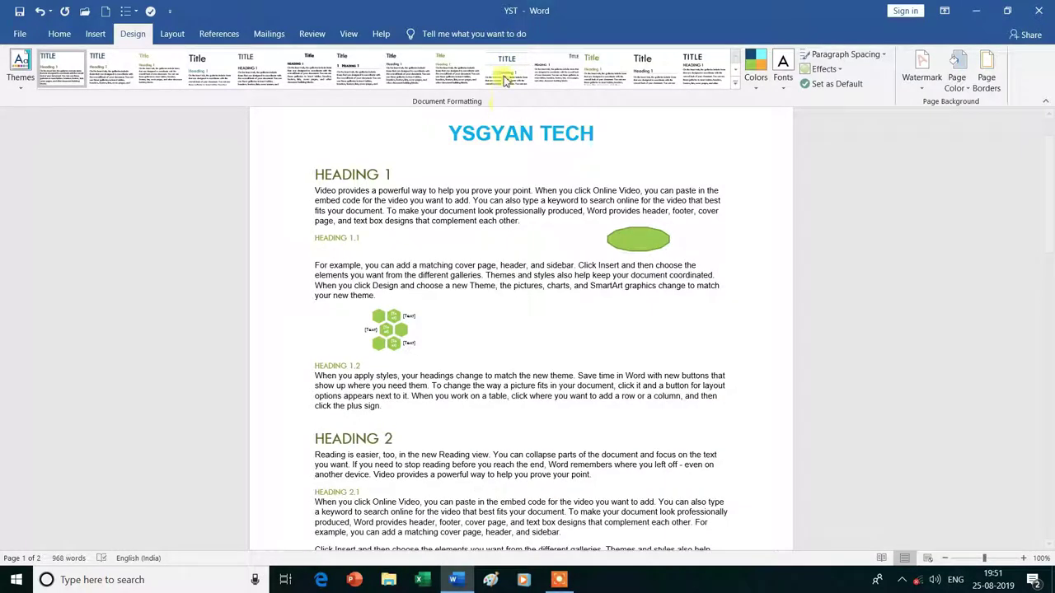
Step: Try the Centered style set, then settle on Lines (Distinctive)
left_click(506, 73)
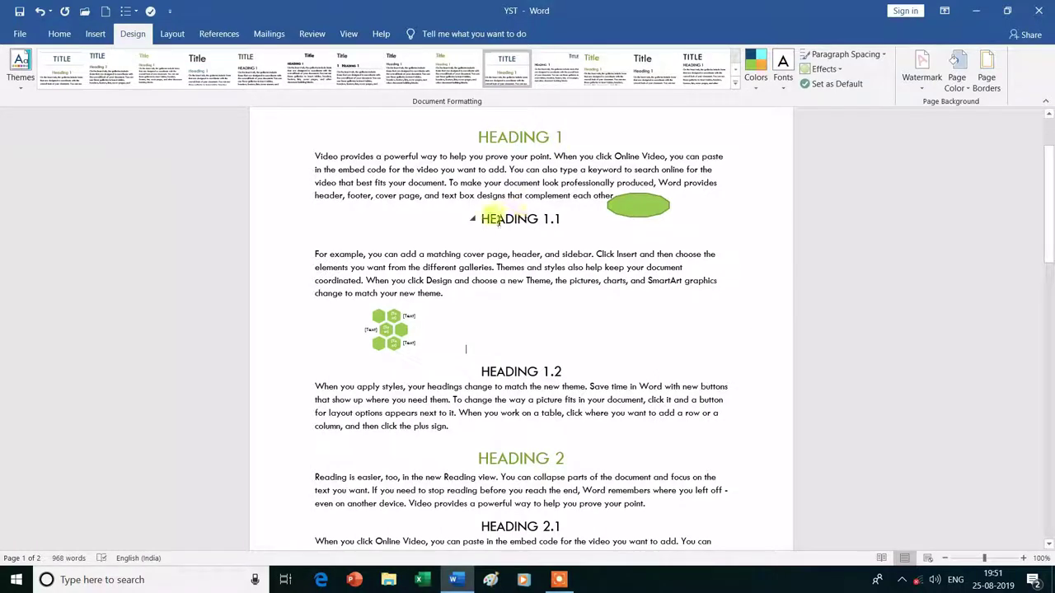
mouse_move(557, 70)
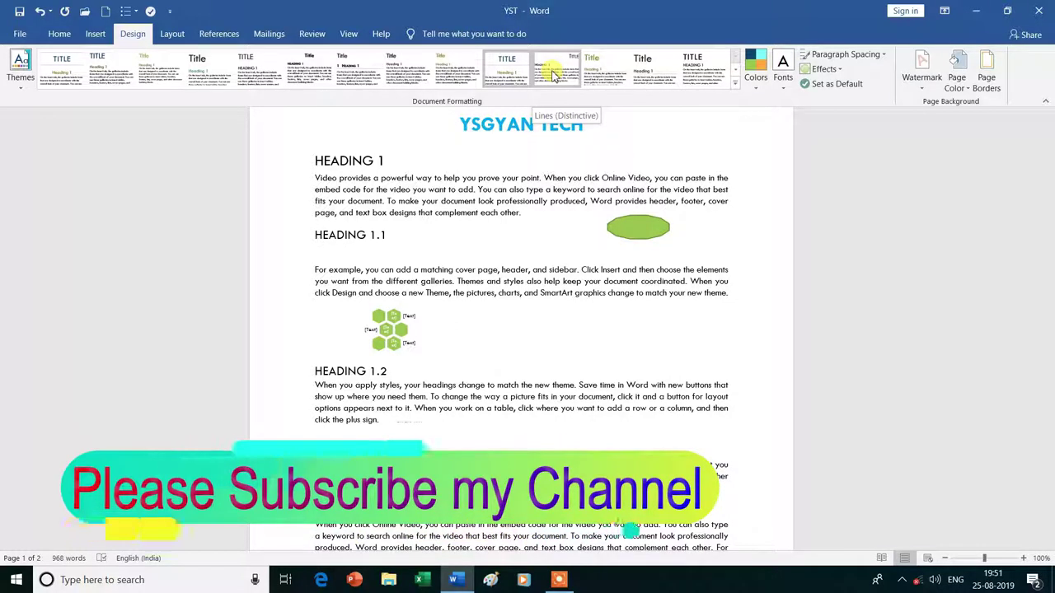
left_click(554, 76)
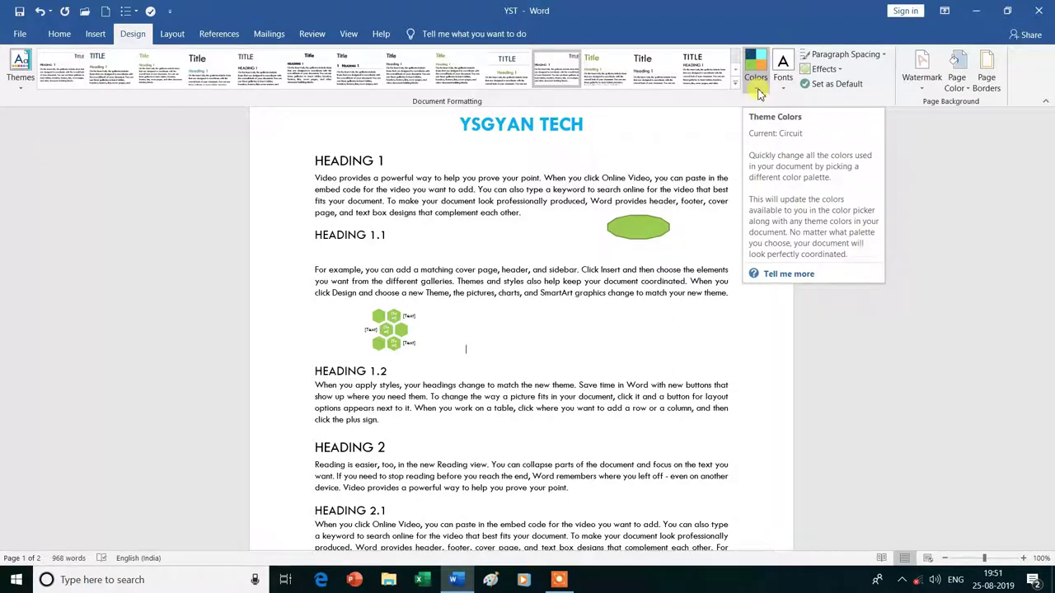
Step: Try the Green Yellow colour palette, then apply Red Violet
left_click(758, 91)
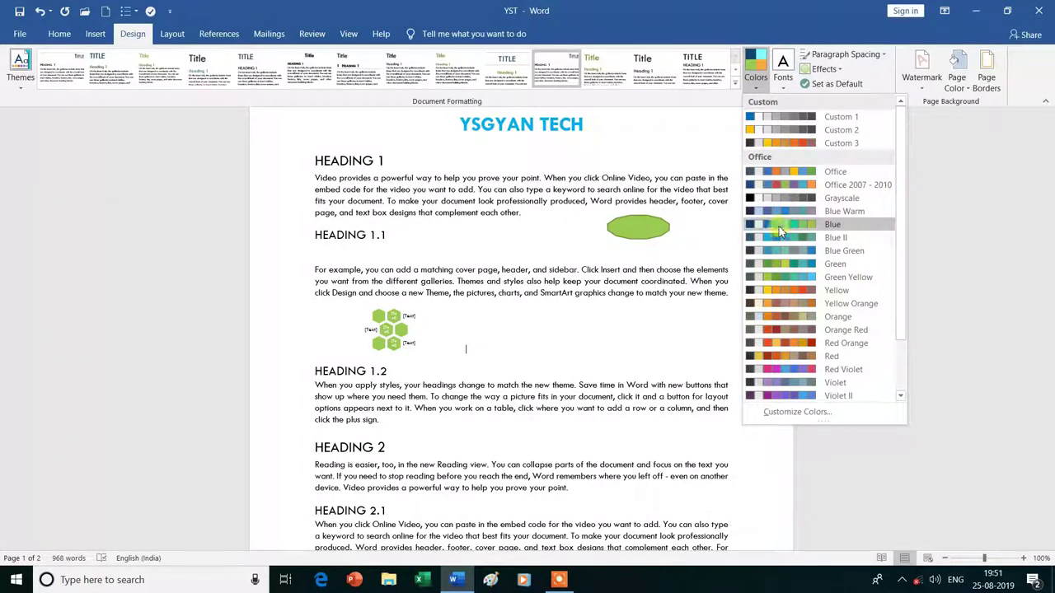
left_click(770, 280)
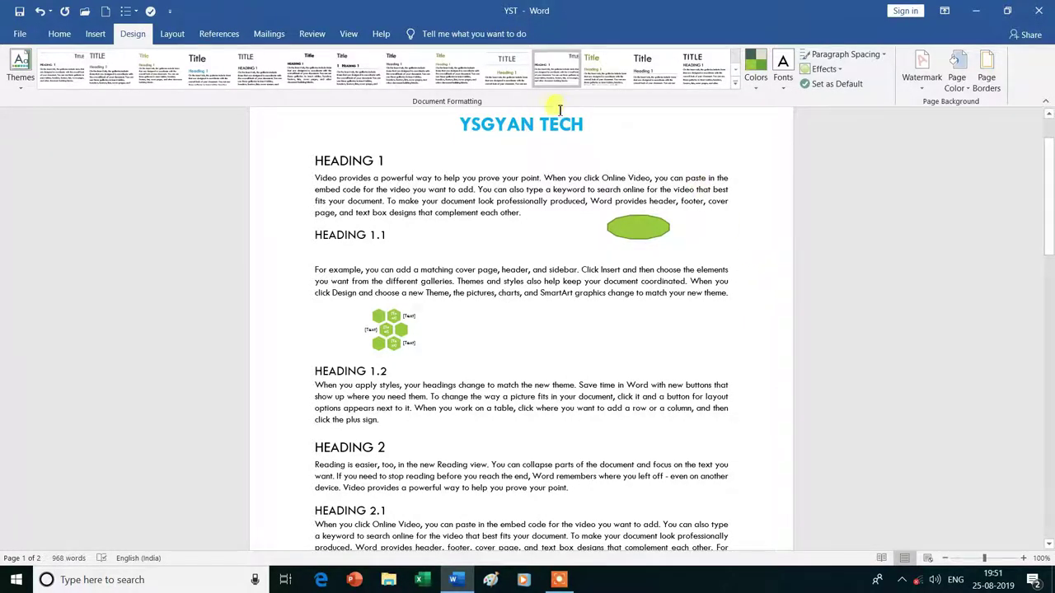
left_click(756, 87)
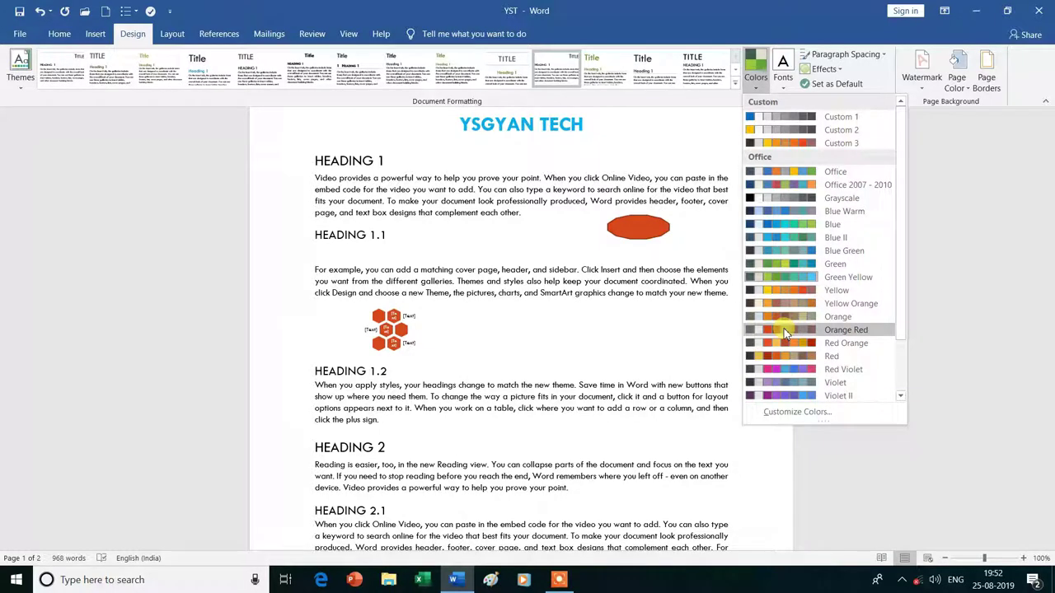
left_click(792, 368)
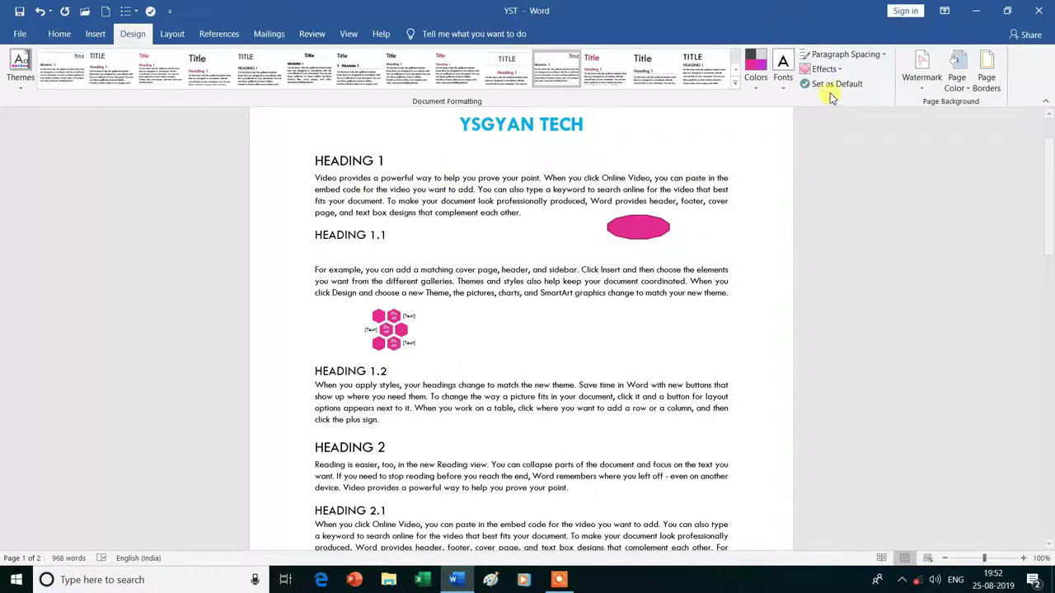
left_click(781, 92)
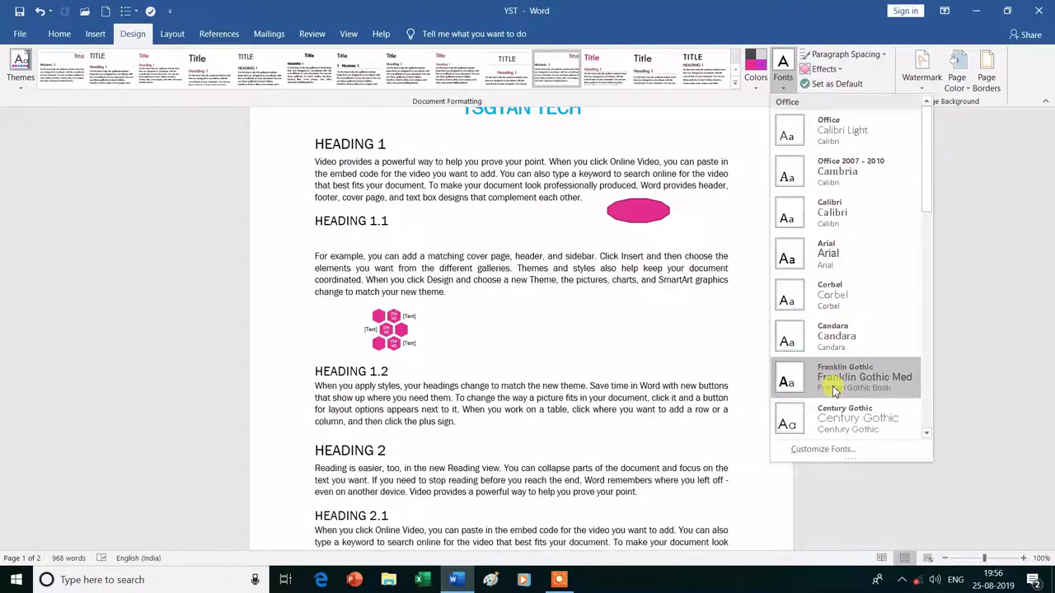
Step: Pick the Constantia-Franklin Gothic Book theme font pair
left_click(927, 434)
scroll(927, 437, "down", 3)
scroll(927, 437, "down", 3)
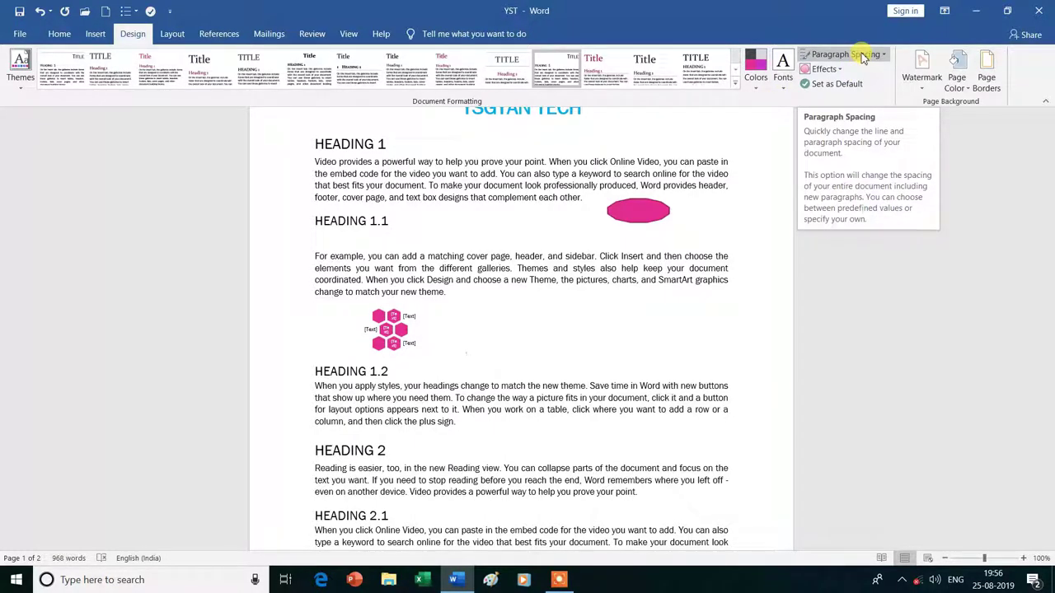
Step: Try No Paragraph Space and then Tight paragraph spacing on the document
scroll(535, 430, "down", 4)
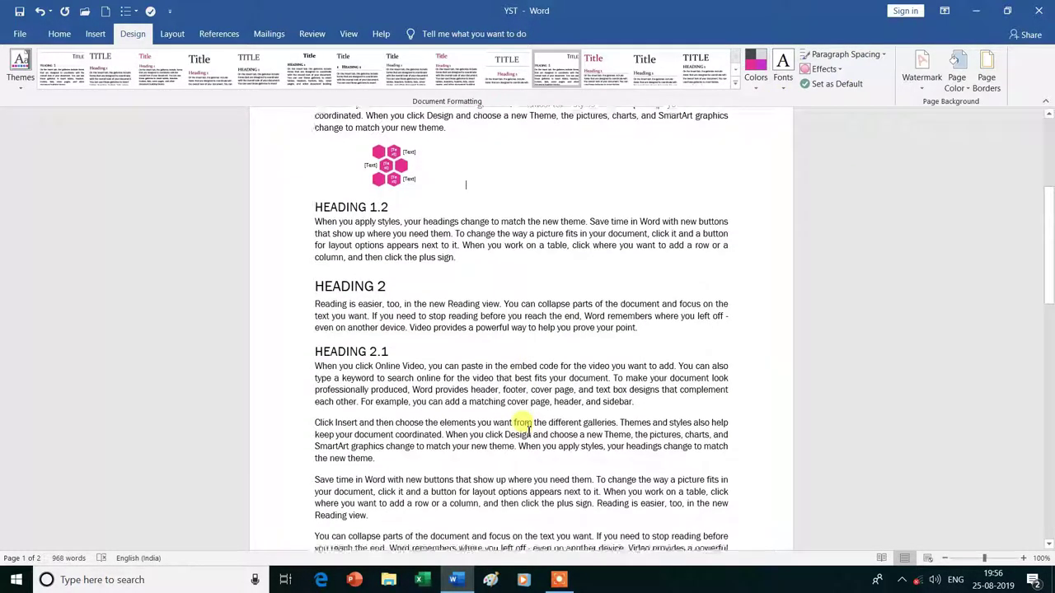
scroll(528, 430, "down", 4)
scroll(528, 430, "down", 1)
scroll(529, 430, "down", 4)
scroll(528, 430, "down", 3)
scroll(528, 430, "down", 2)
left_click(314, 158)
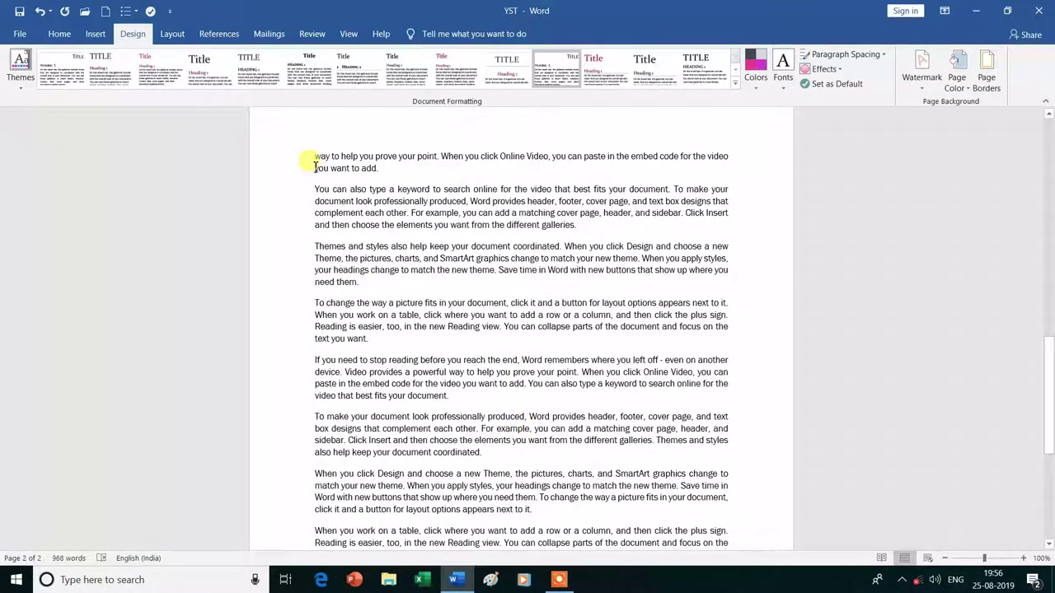
left_click(868, 59)
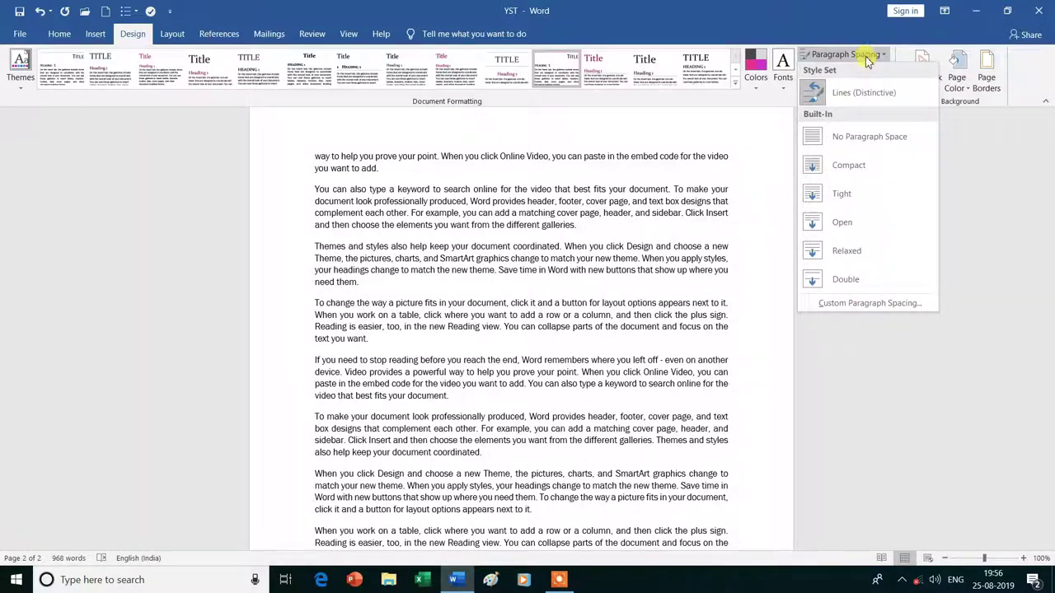
left_click(866, 140)
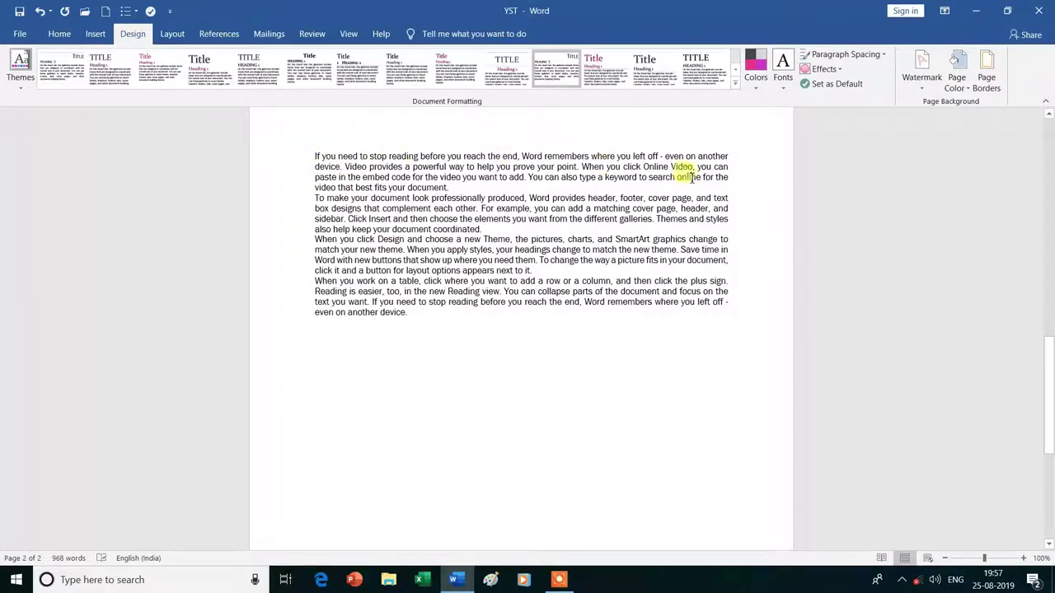
left_click(872, 61)
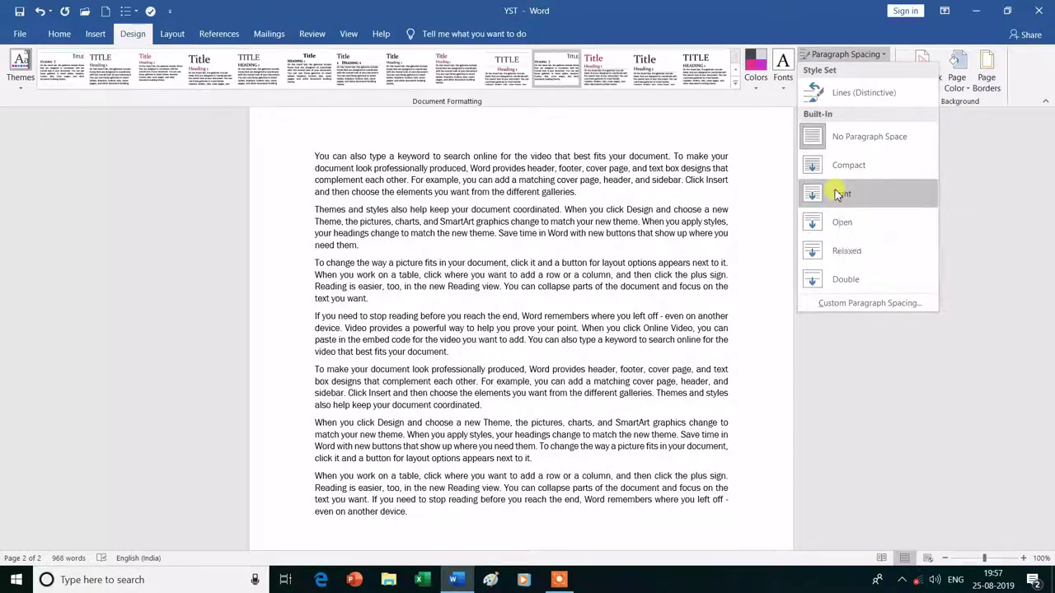
left_click(837, 194)
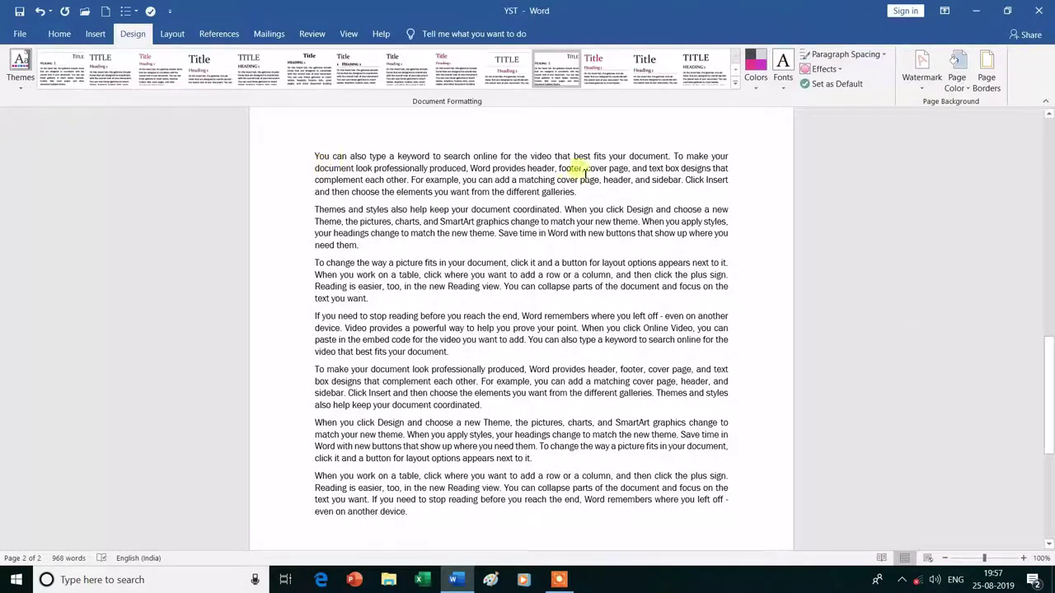
Step: Try Open and Relaxed paragraph spacing, then apply Double
left_click(865, 56)
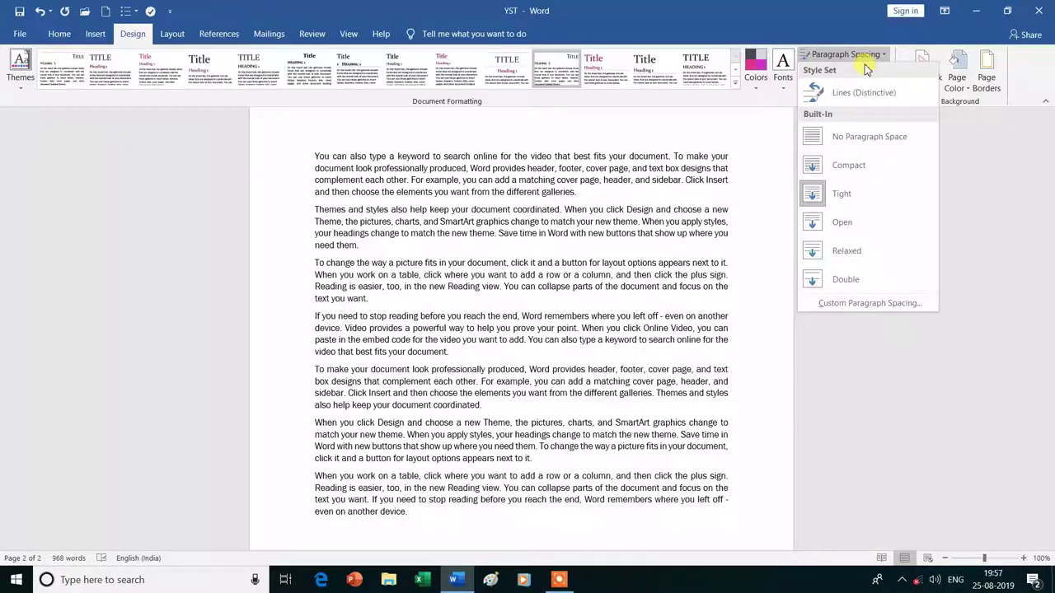
left_click(840, 229)
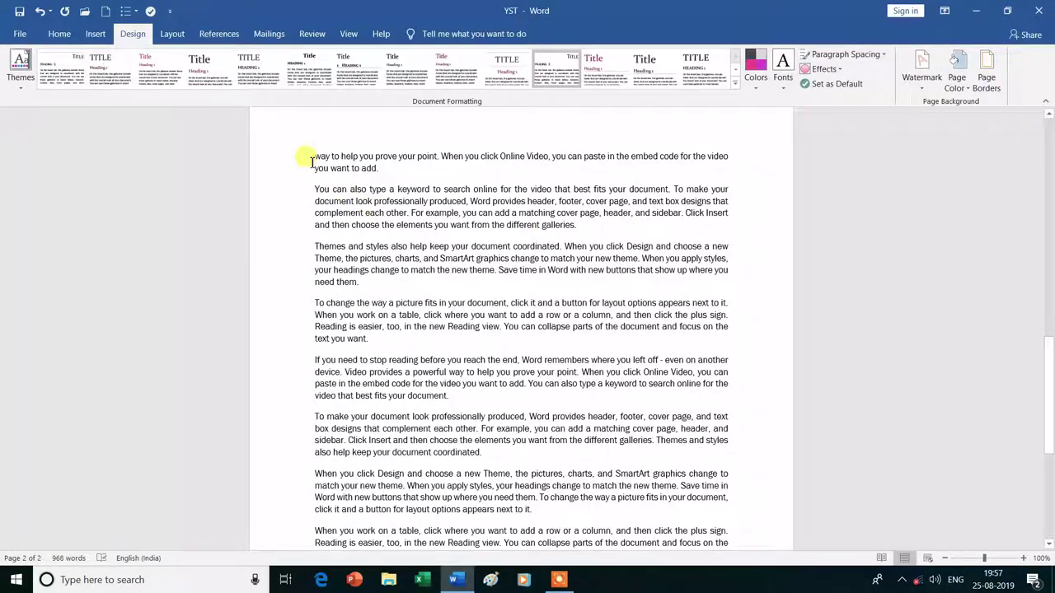
left_click(865, 55)
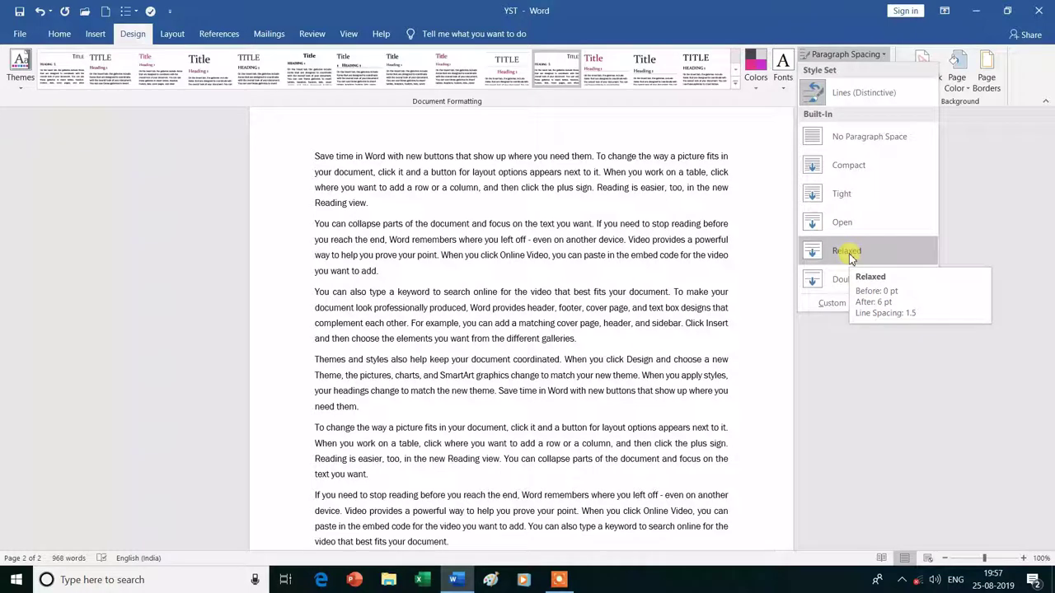
left_click(851, 257)
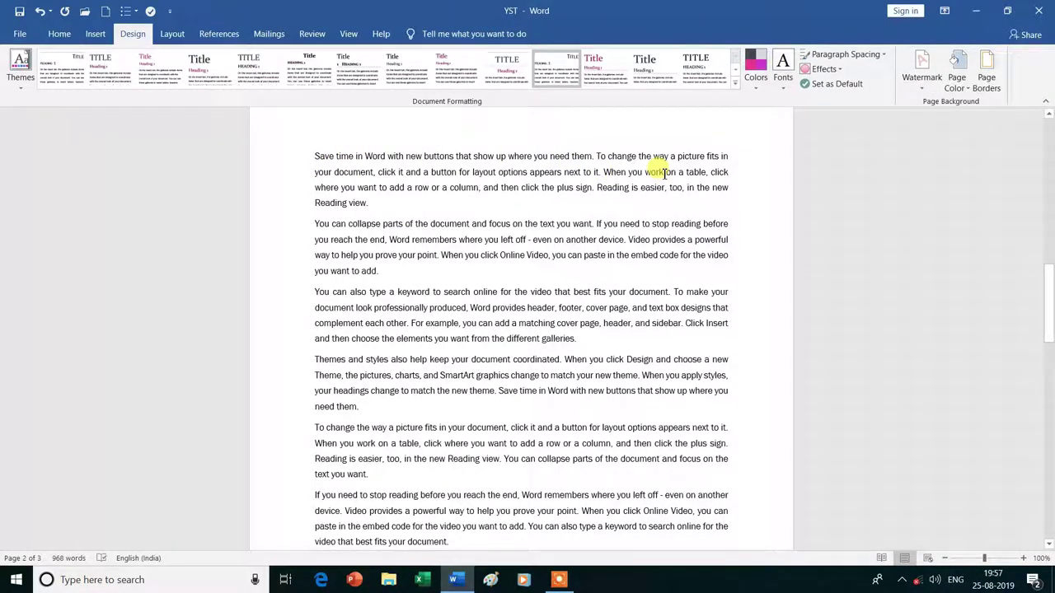
left_click(865, 55)
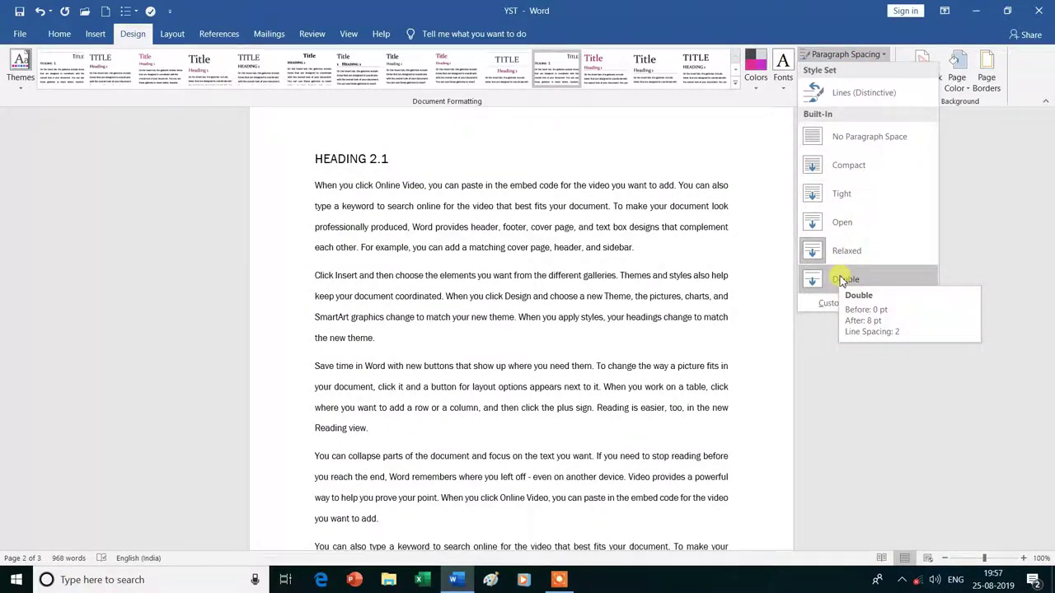
left_click(842, 282)
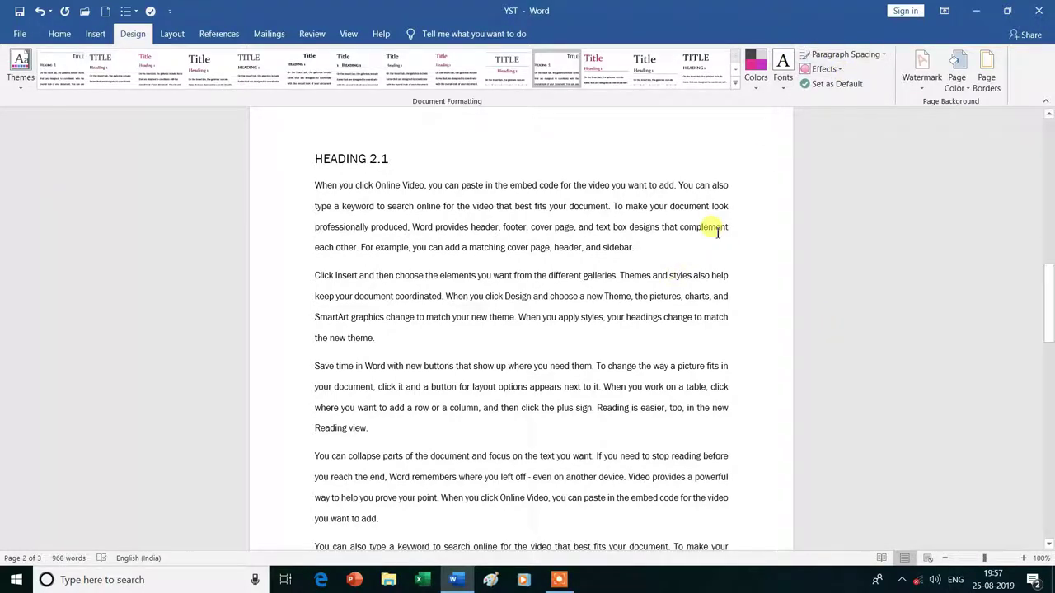
scroll(709, 262, "up", 2)
scroll(707, 261, "up", 4)
scroll(706, 261, "up", 5)
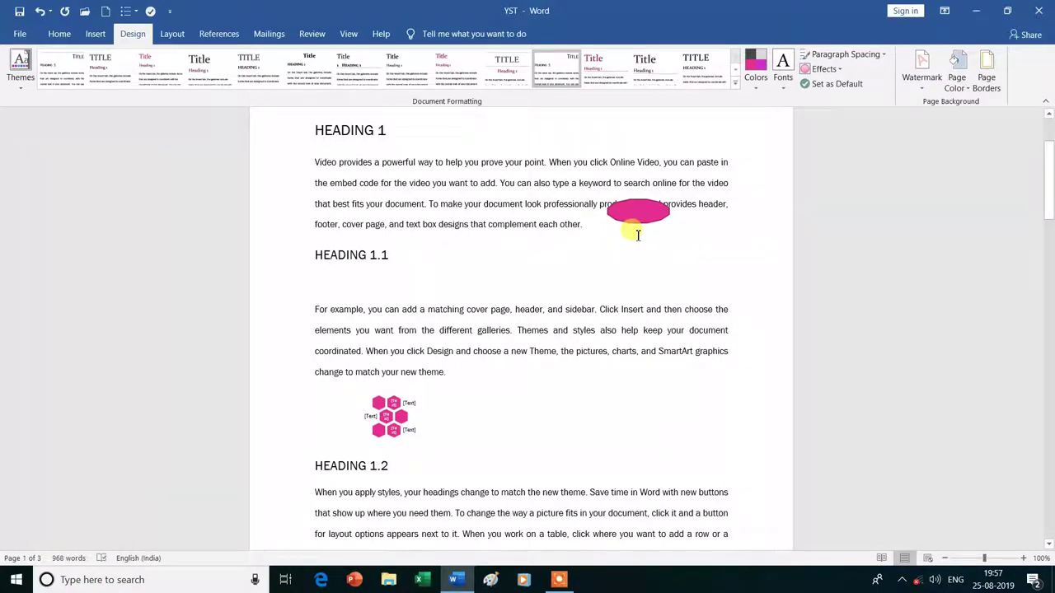
Step: Apply Reflection theme effects and confirm the current style set and theme as default
left_click(840, 72)
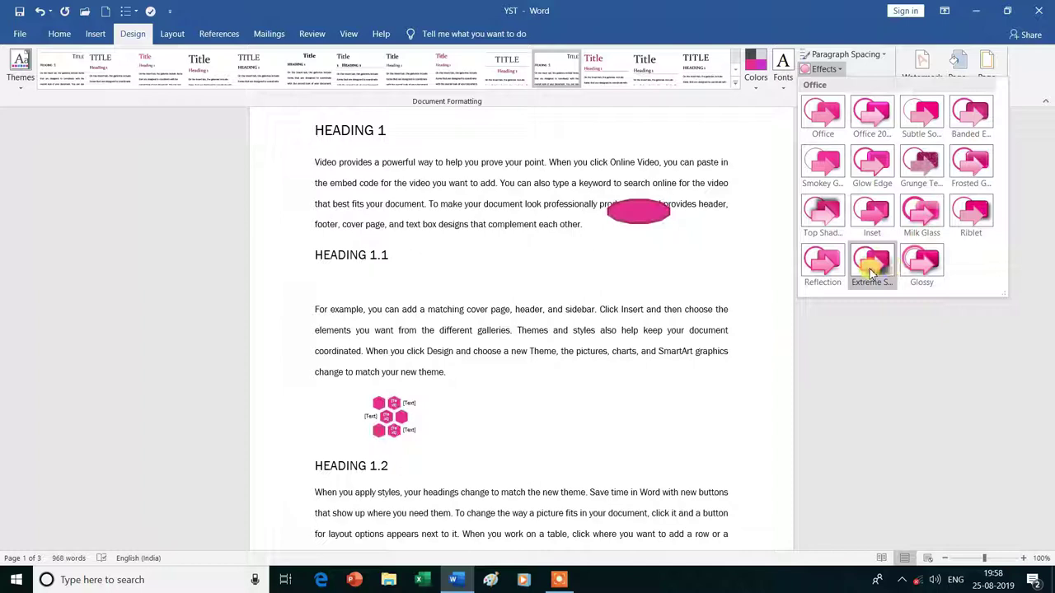
left_click(825, 264)
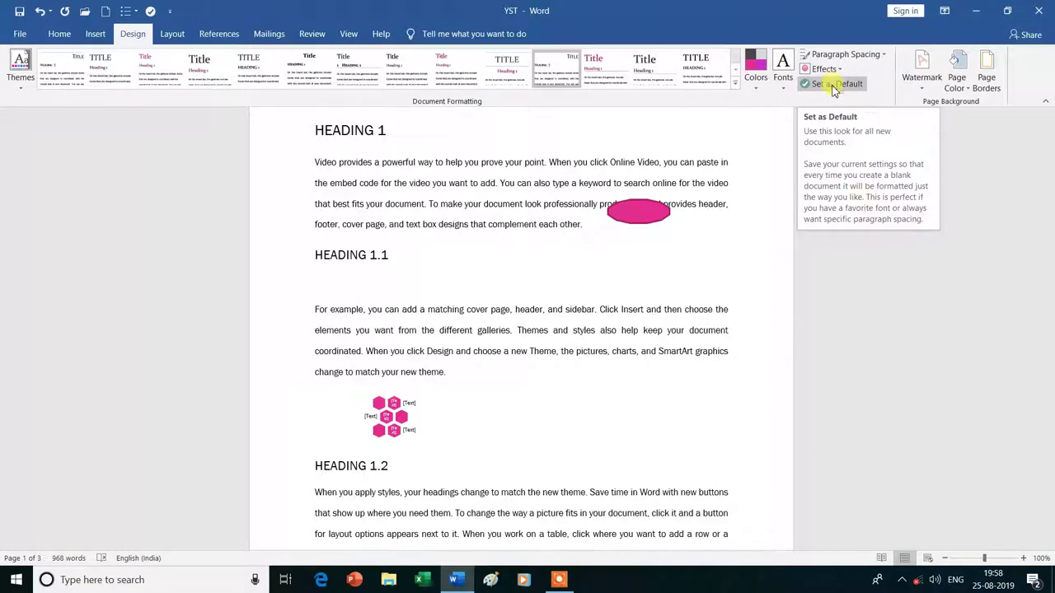
left_click(834, 86)
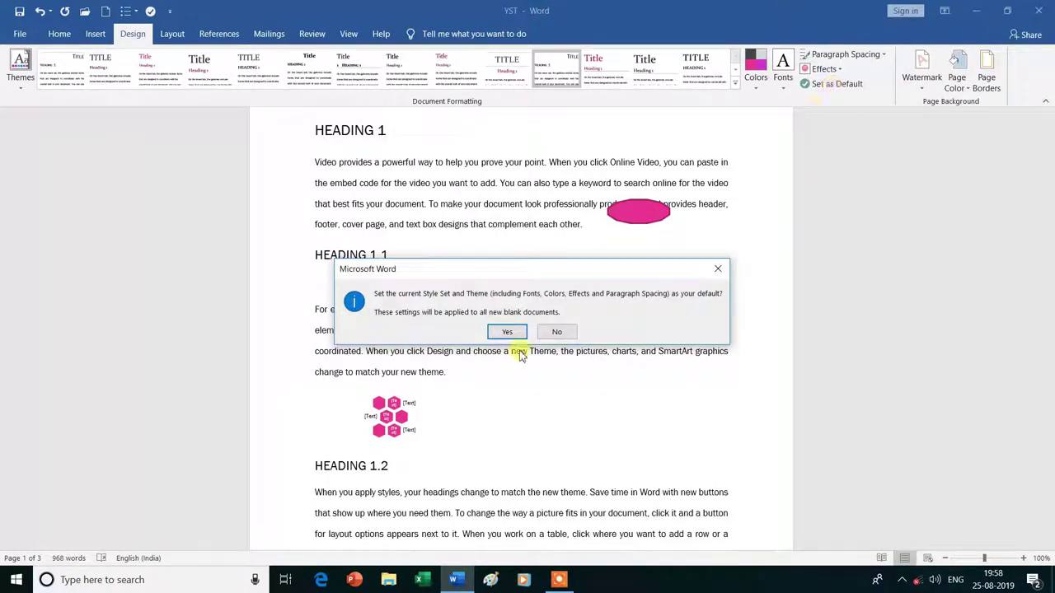
left_click(506, 330)
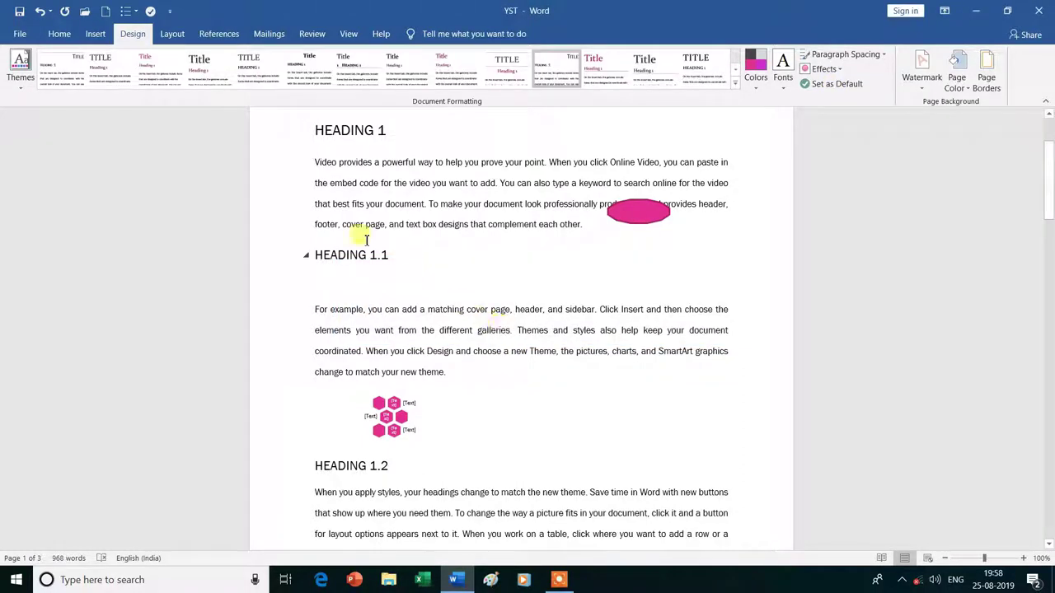
Step: Draw a magenta Pie shape from Basic Shapes beside the hexagon graphic under HEADING 1.1
left_click(96, 38)
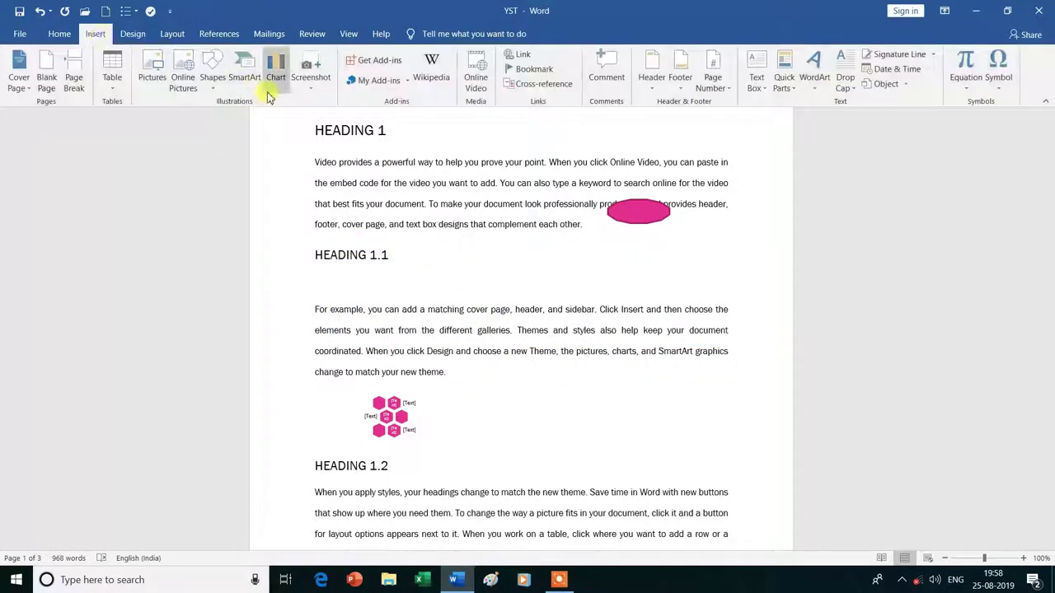
left_click(212, 78)
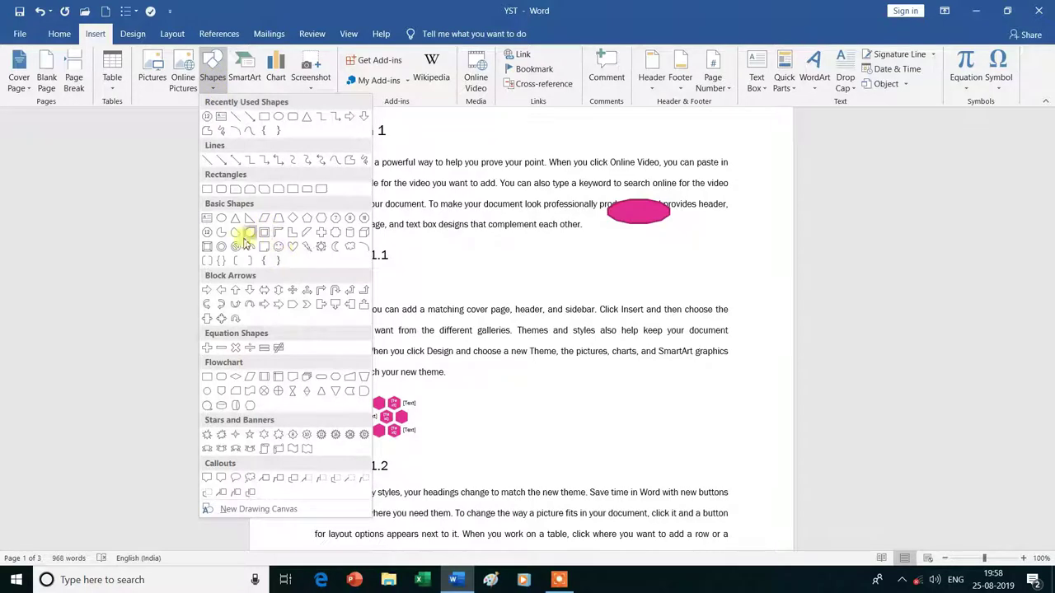
left_click(236, 236)
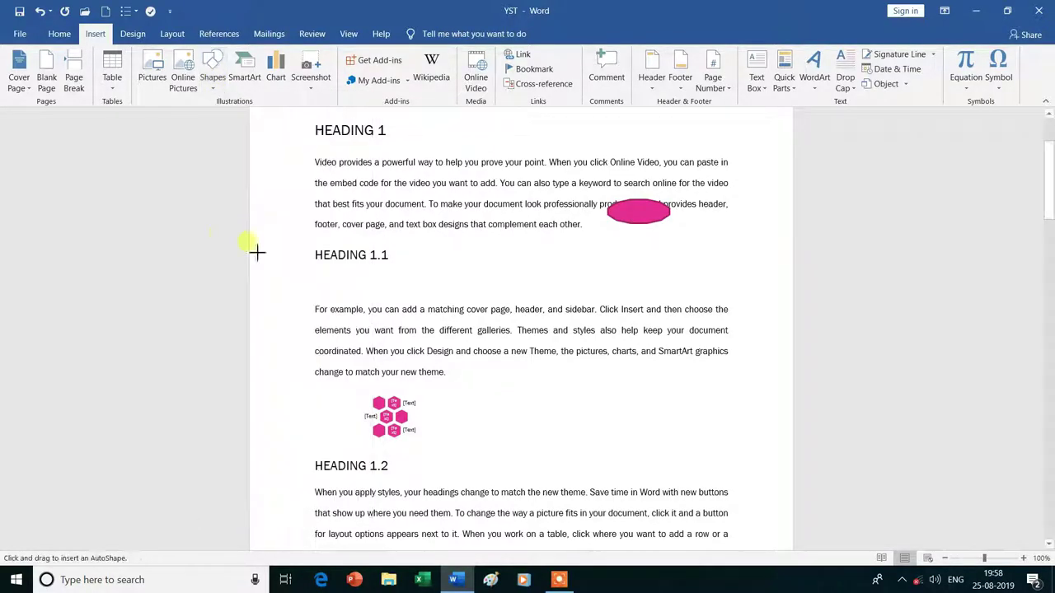
left_click_drag(512, 378, 644, 457)
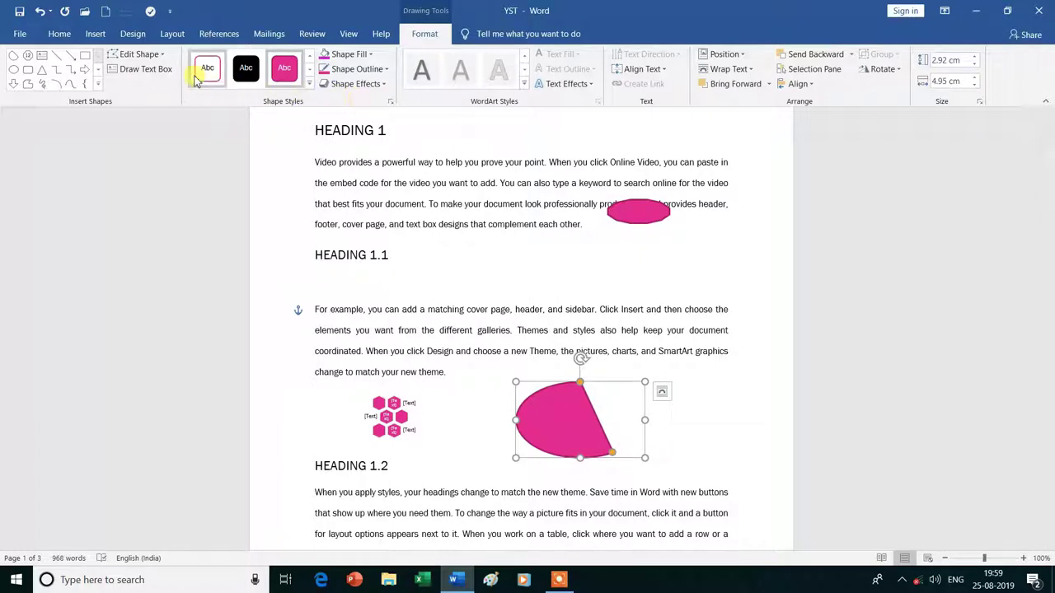
left_click(130, 36)
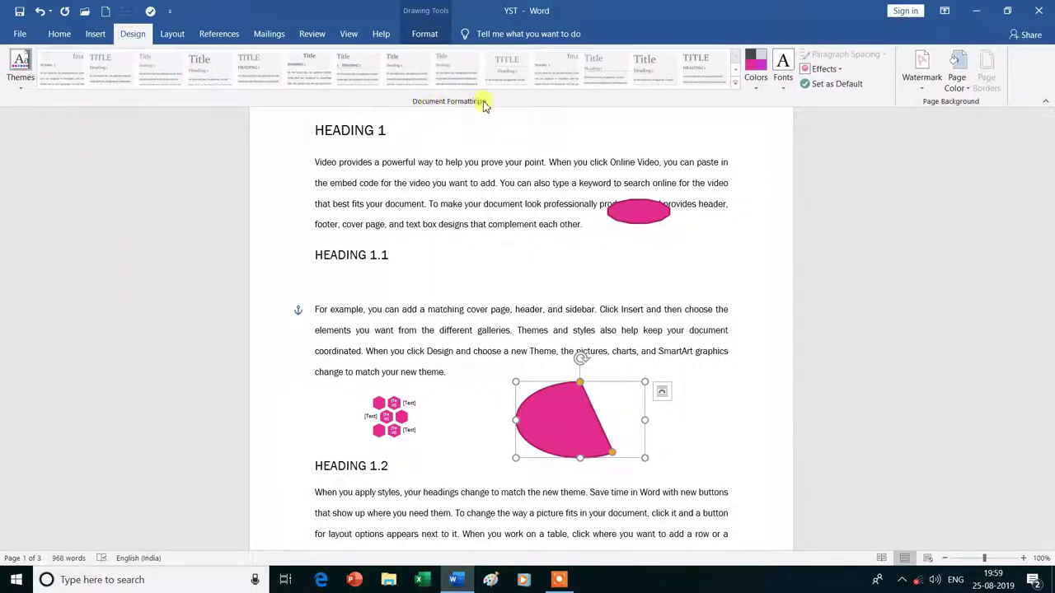